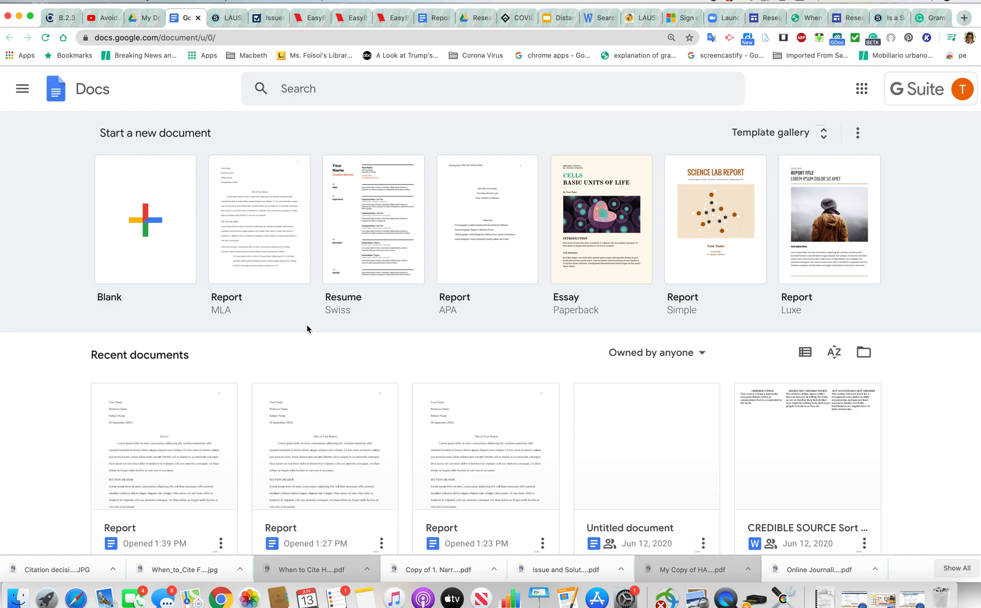
Create a new report from the MLA template and trim SECTION HEADER to SECTION HEADE
left_click(266, 264)
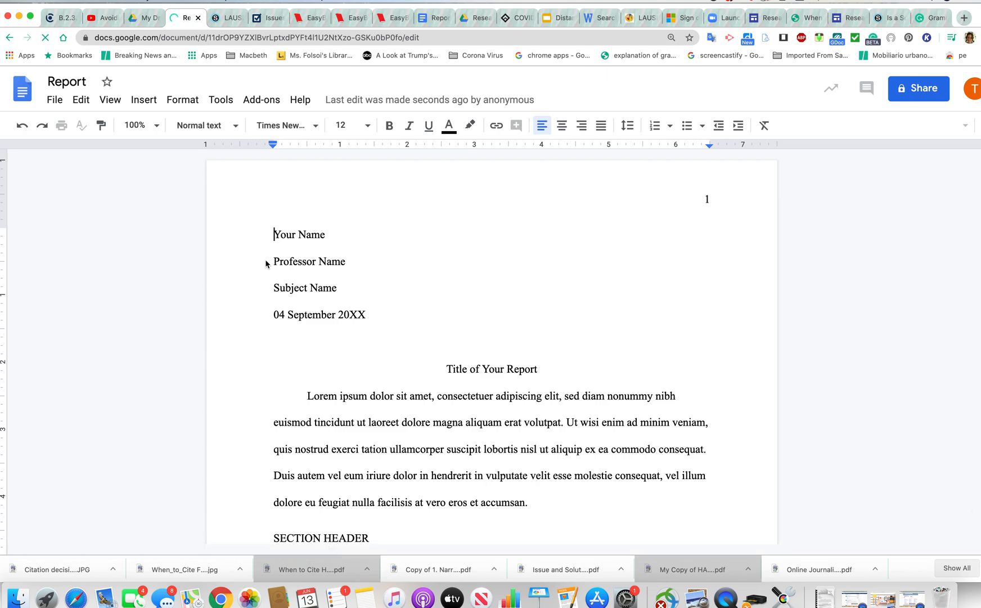
left_click_drag(377, 301, 436, 323)
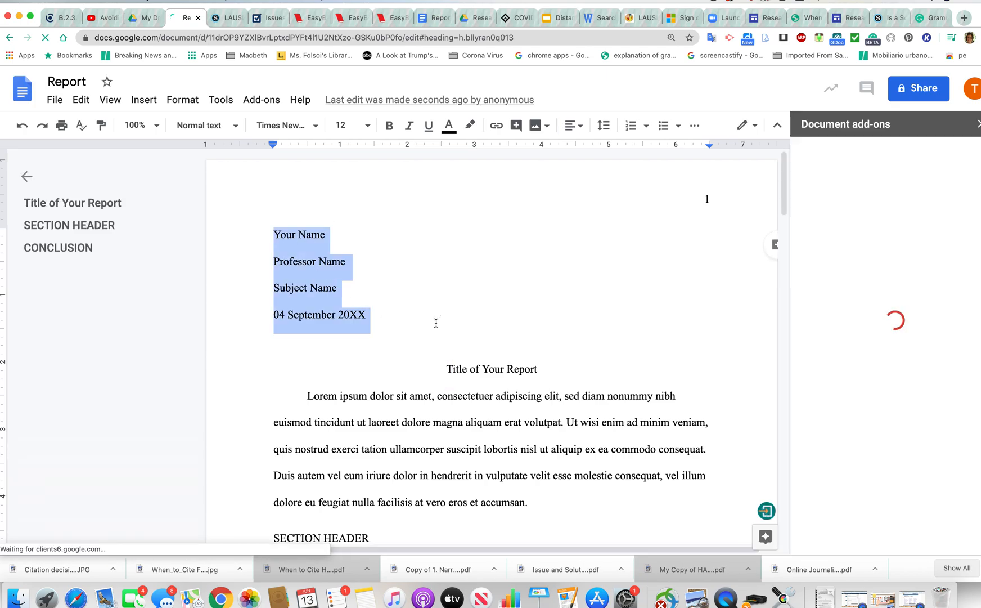
left_click(381, 343)
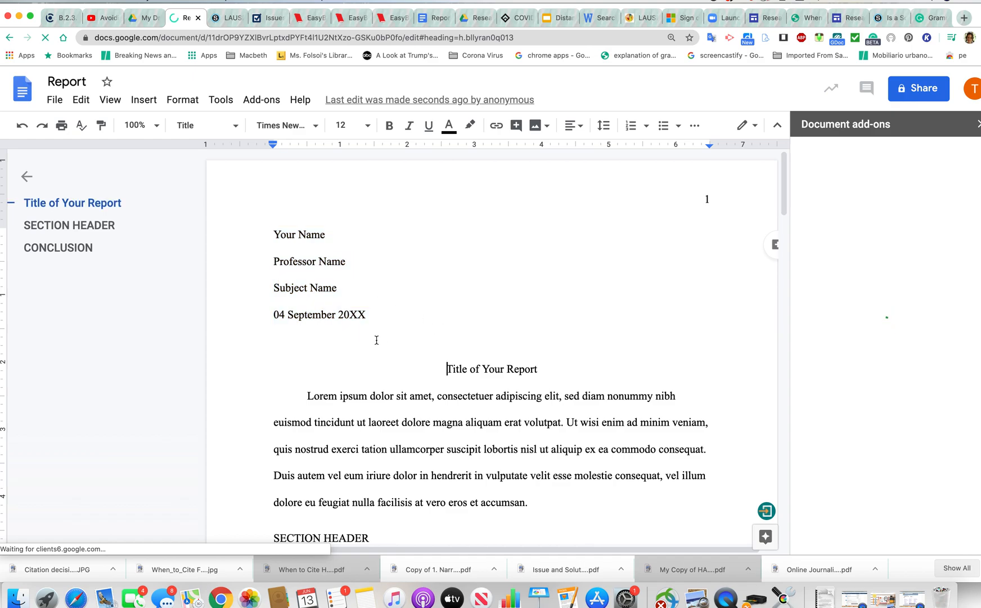
left_click_drag(463, 405, 473, 432)
left_click(545, 526)
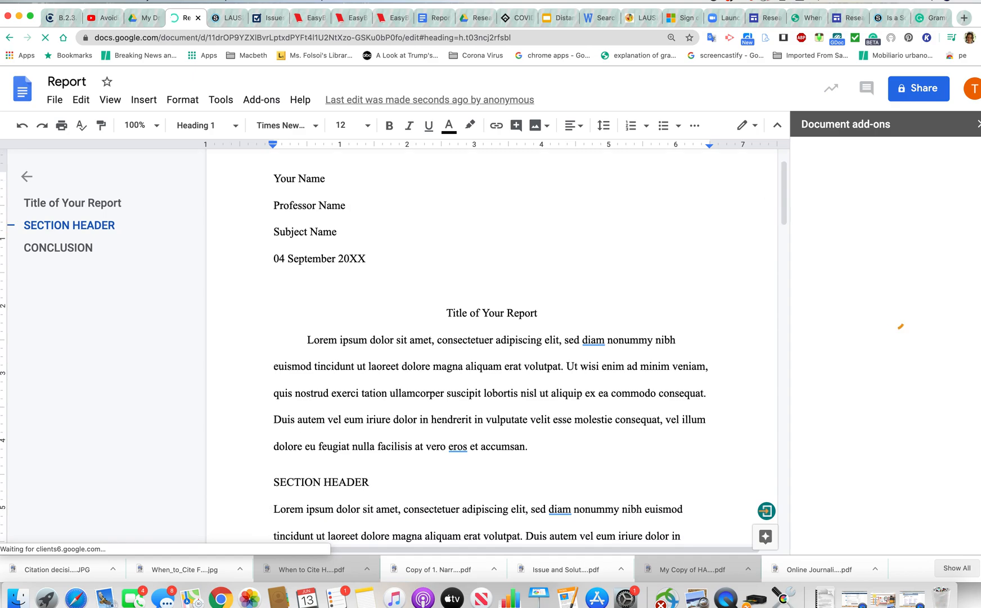
key("BackSpace")
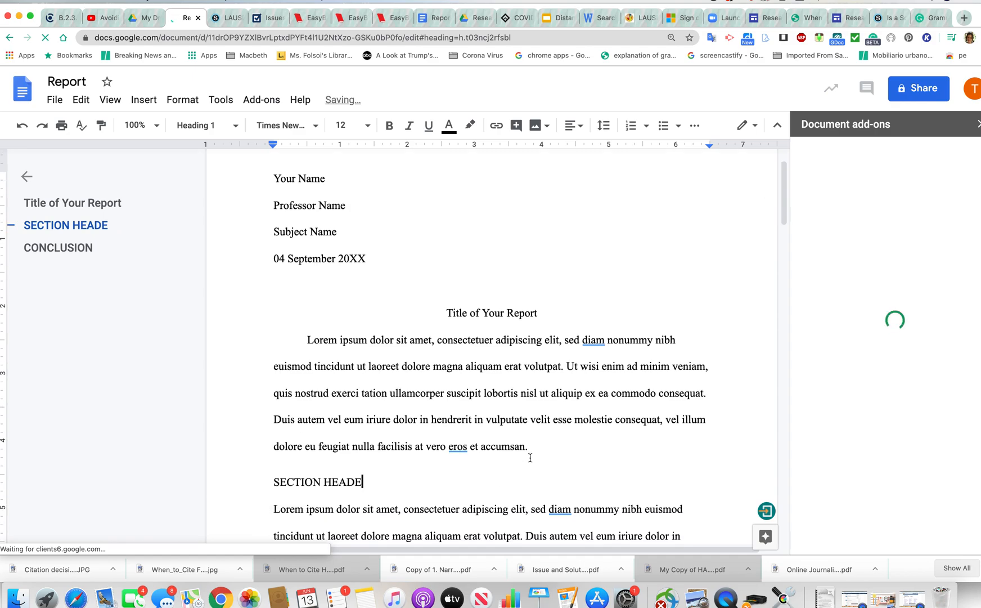
Delete the header lines, title and first paragraph, then undo to restore them
left_click_drag(293, 231, 256, 174)
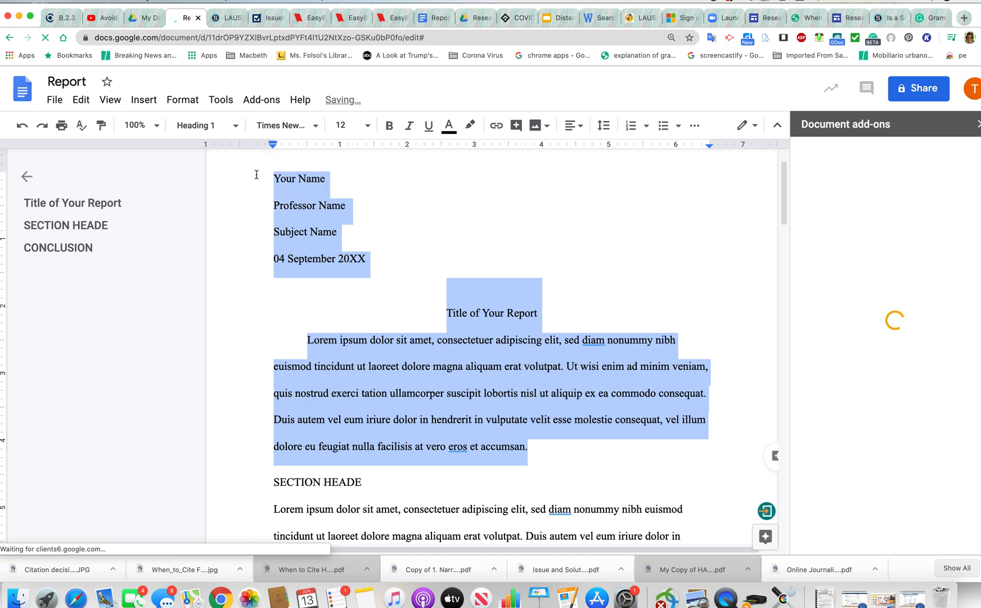
key("BackSpace")
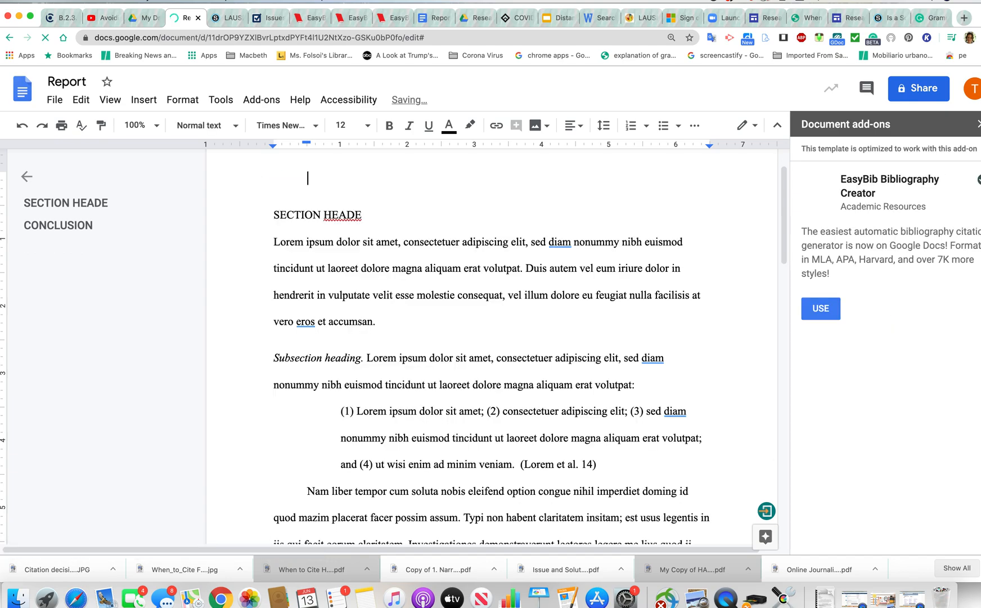
type("Tascha")
key("super+z")
key("super+z")
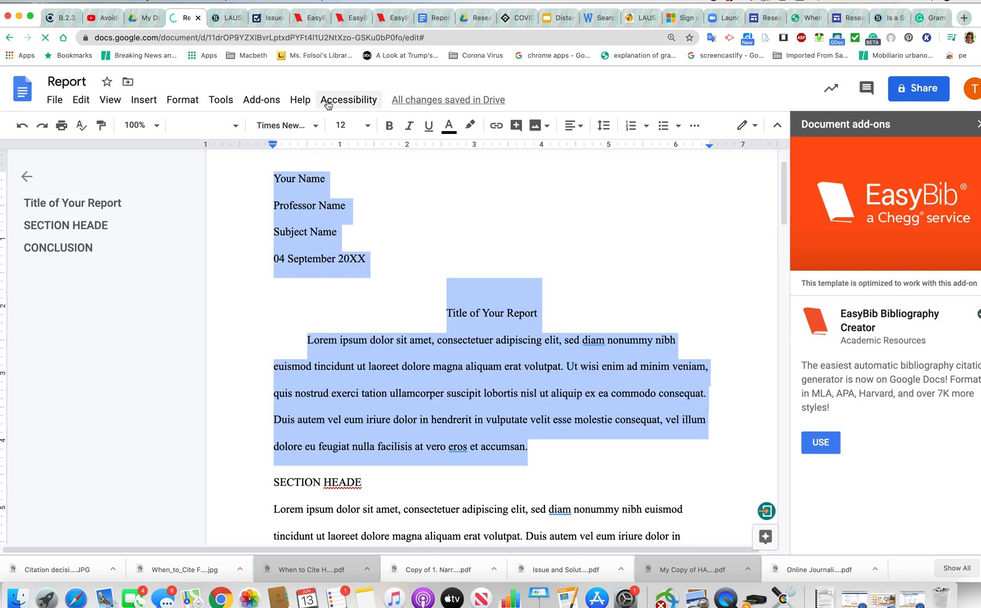
left_click(394, 200)
Type the student's full name over the Your Name placeholder on the first header line
left_click_drag(334, 178, 276, 175)
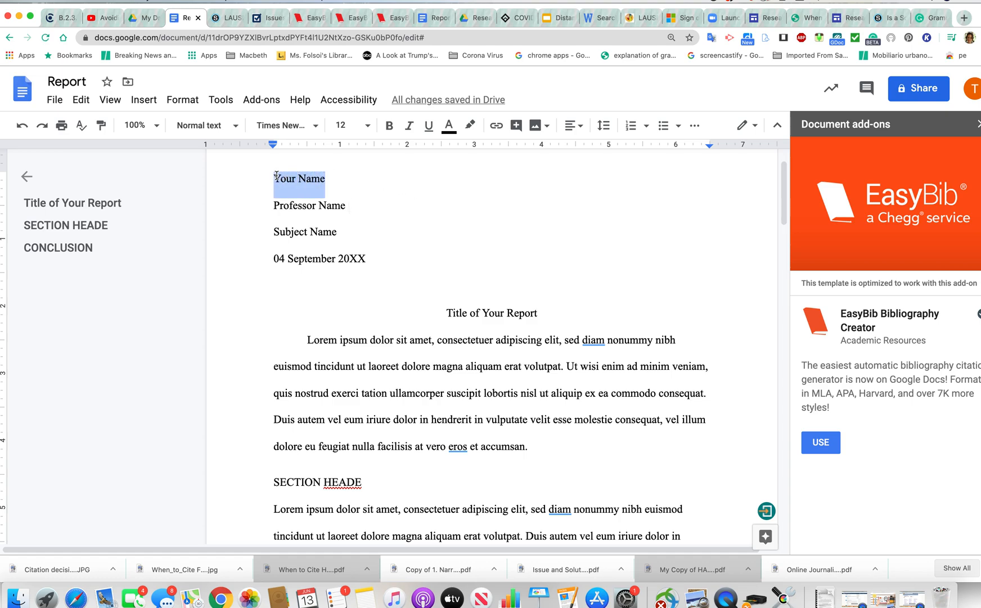
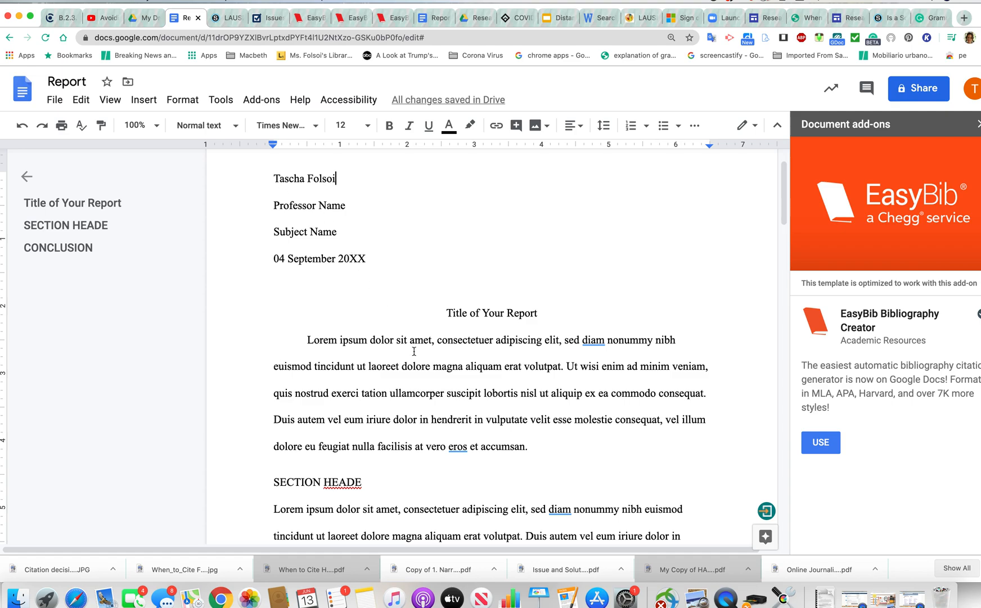
scroll(473, 324, "down", 3)
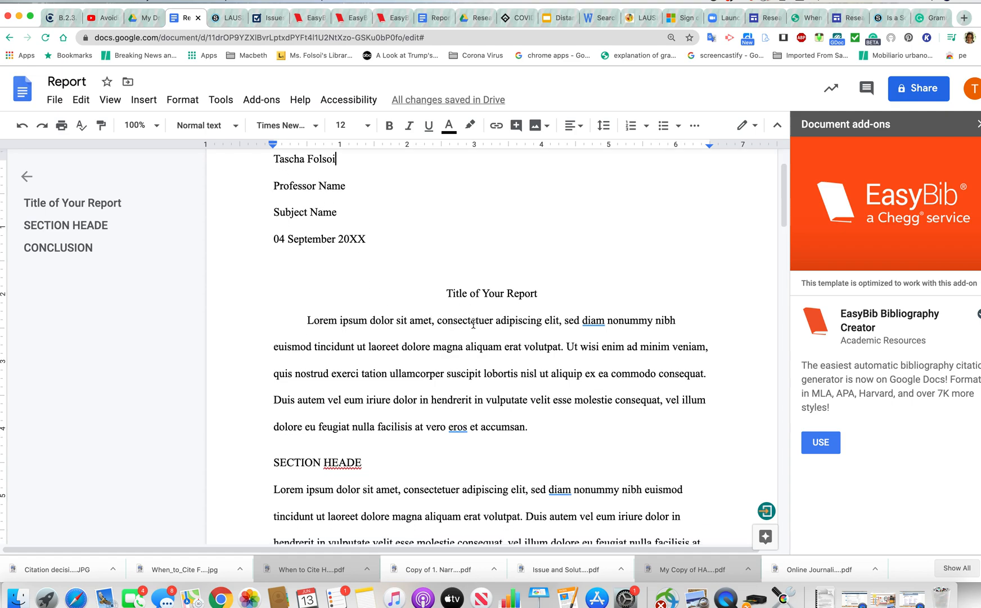
scroll(473, 324, "down", 3)
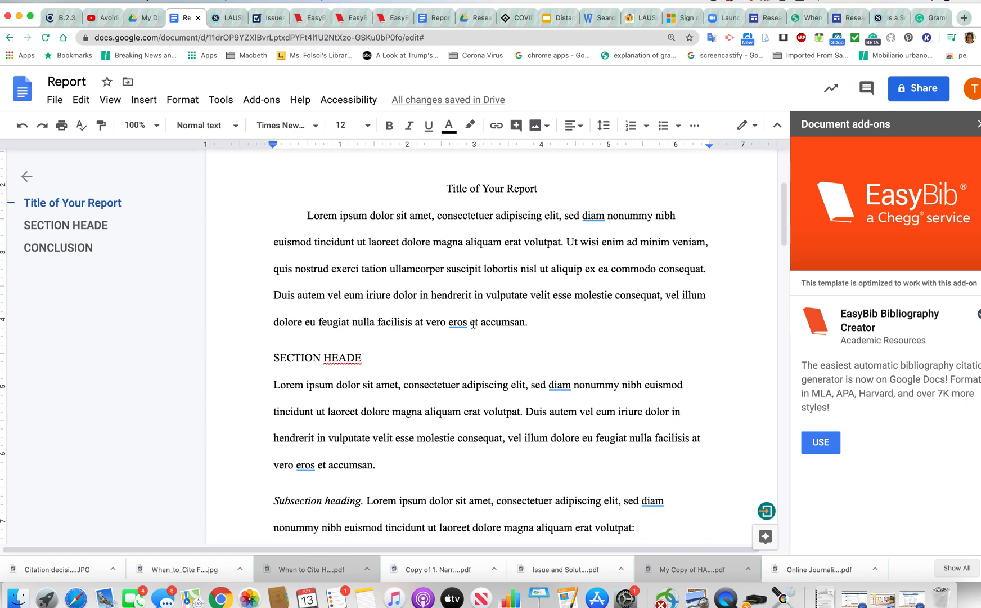
Shorten the first section heading from SECTION HEADE to SECTION HEAD
left_click(366, 359)
key("BackSpace")
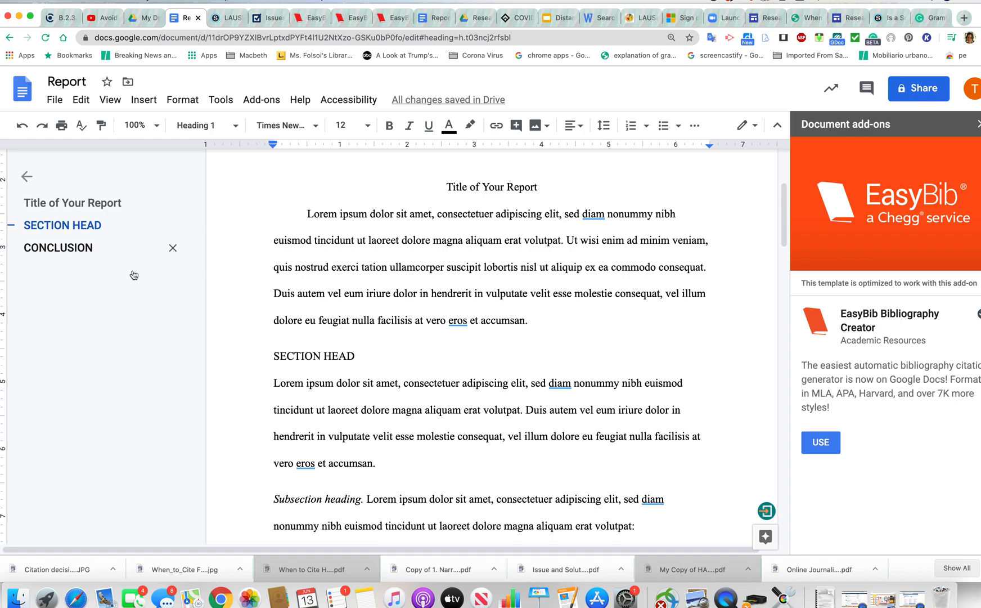
left_click(314, 355)
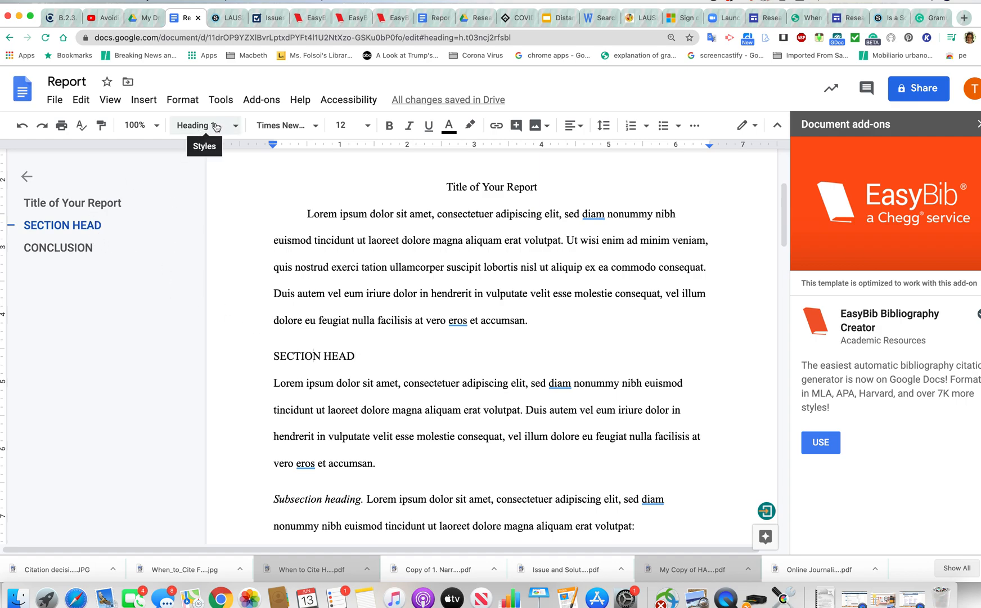
Use the outline to jump to the report title and CONCLUSION, leaving paragraph styles unchanged
left_click(92, 201)
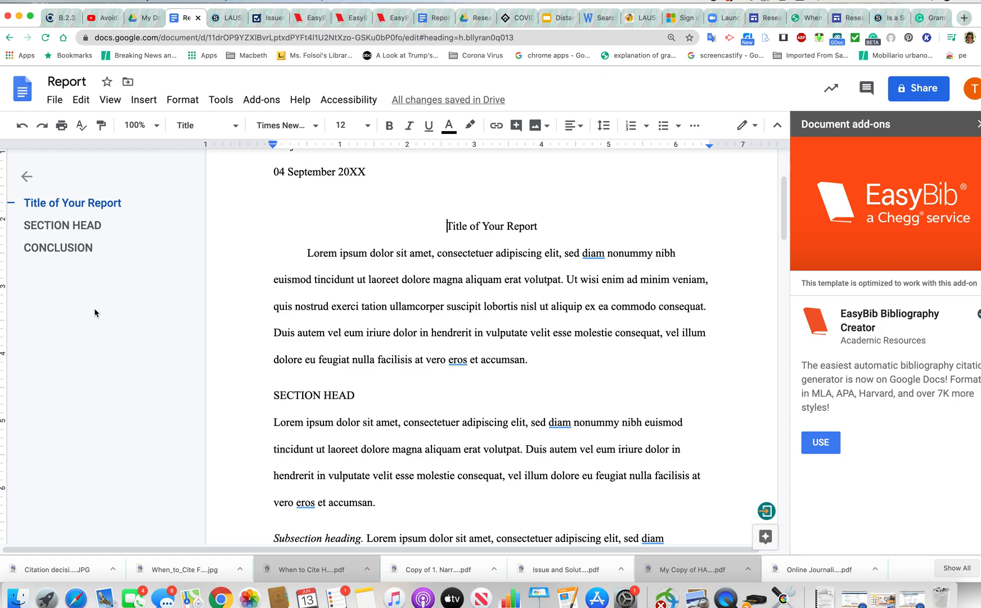
left_click(83, 249)
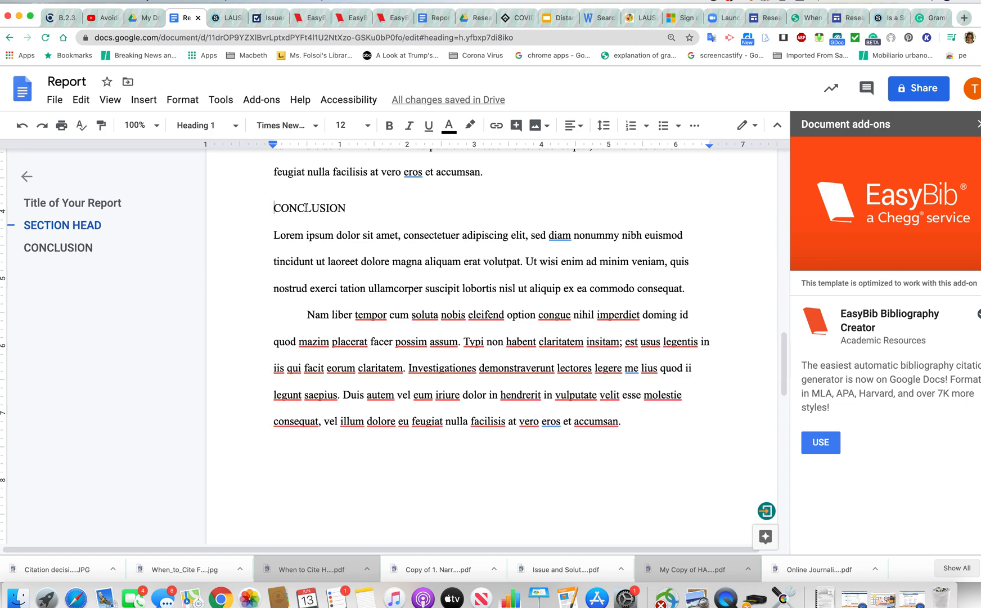
left_click(236, 128)
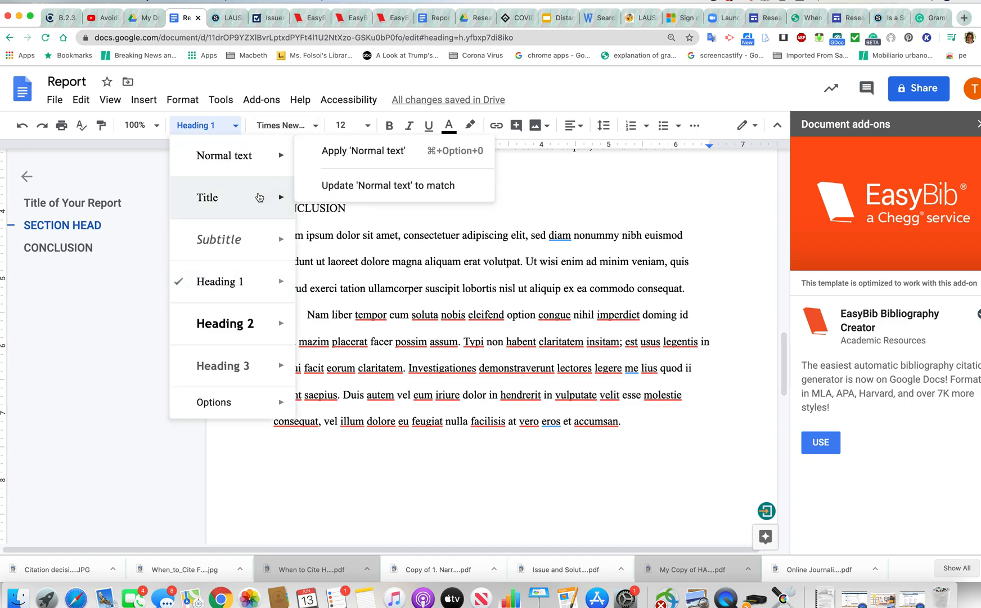
left_click(128, 254)
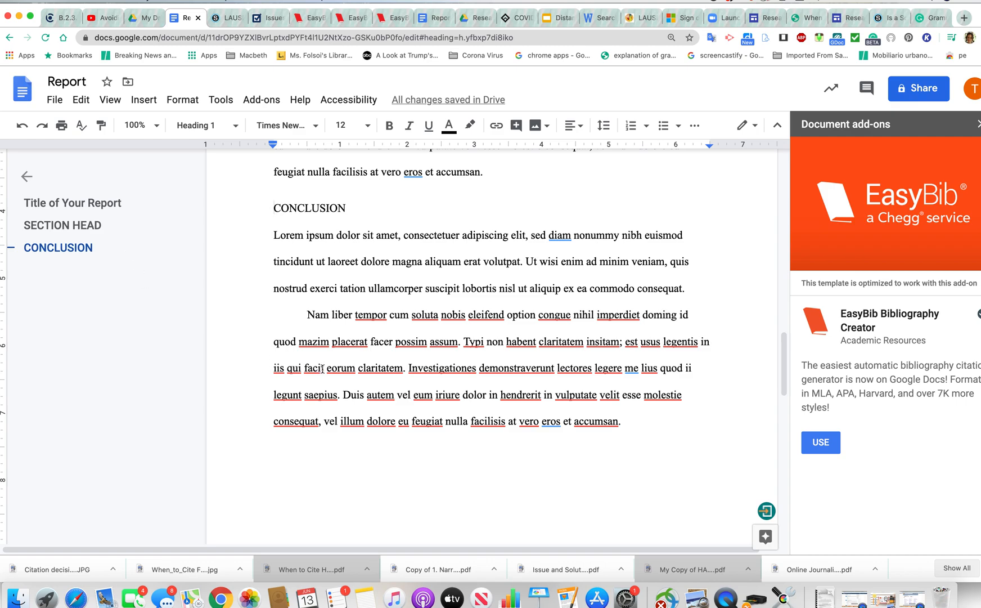
Select the three placeholder citation entries on the page-3 Works Cited list
scroll(322, 369, "down", 10)
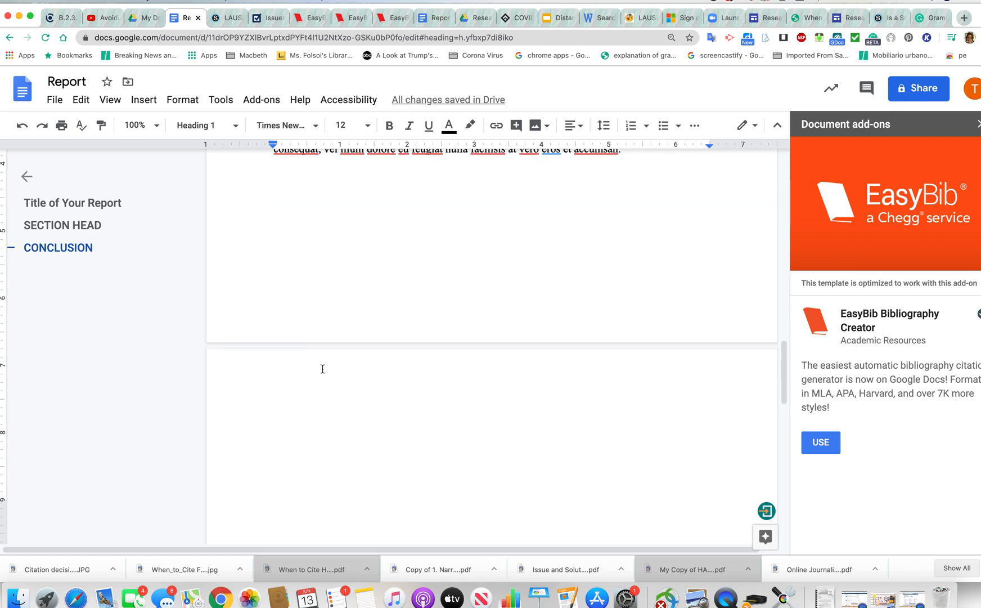
scroll(322, 368, "up", 1)
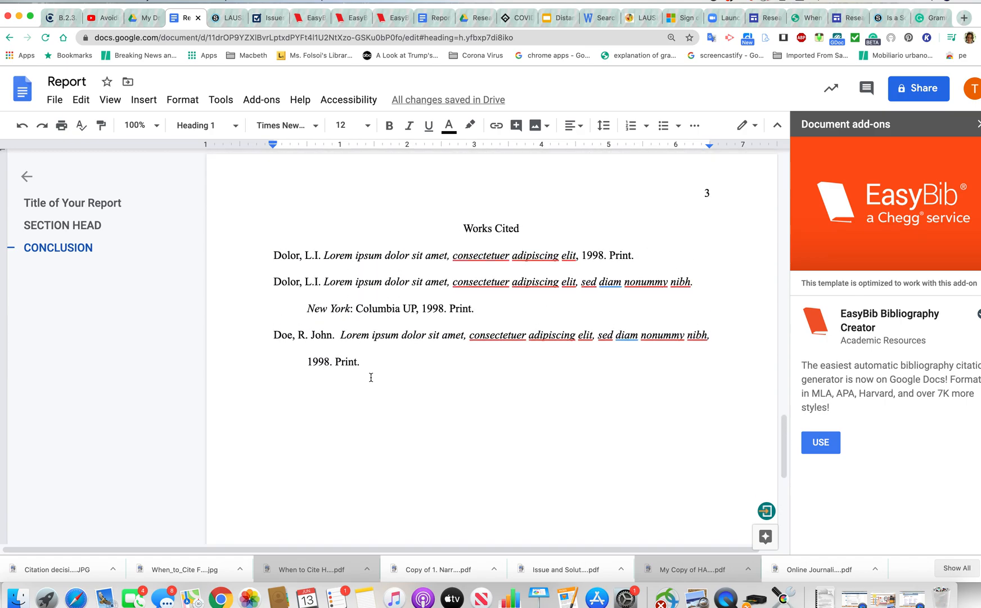
left_click(371, 363)
left_click(270, 253, "shift")
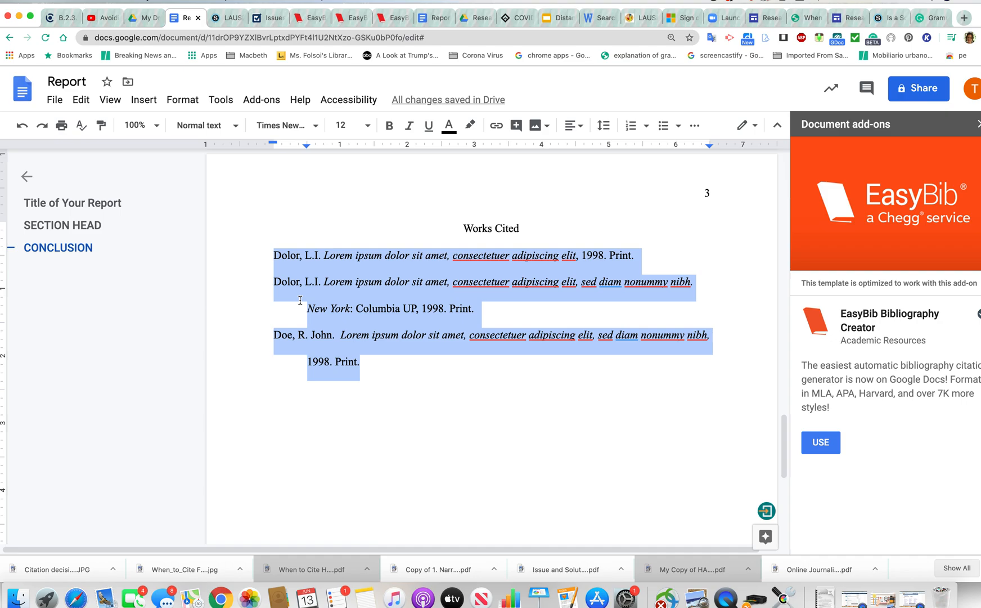
left_click(195, 105)
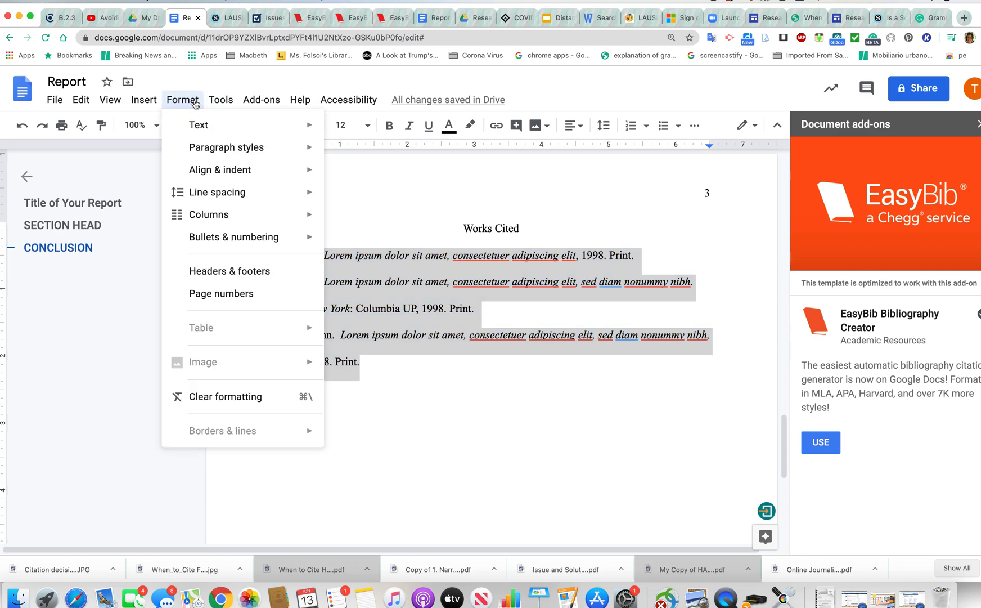
mouse_move(209, 173)
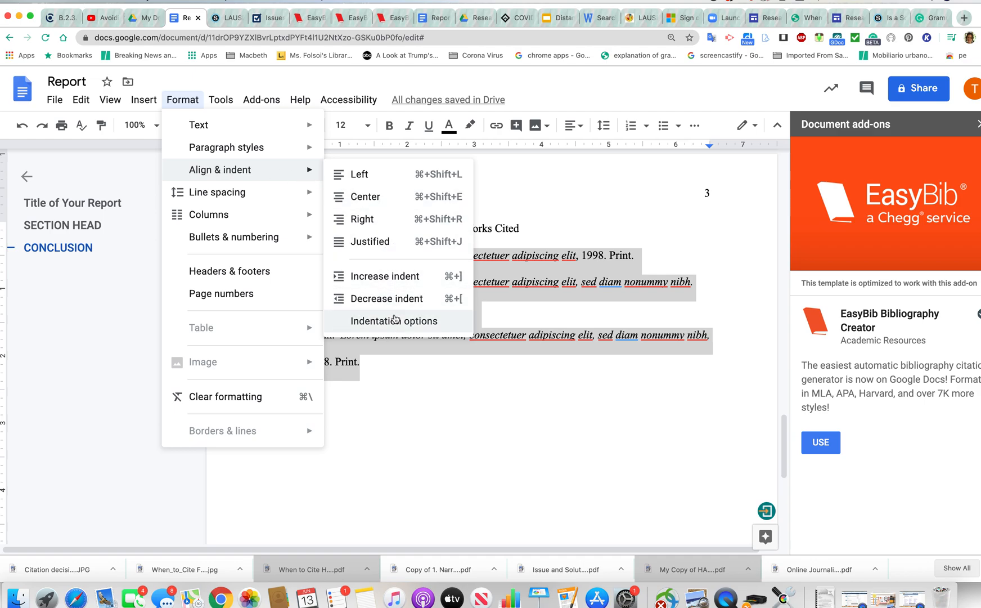
left_click(394, 320)
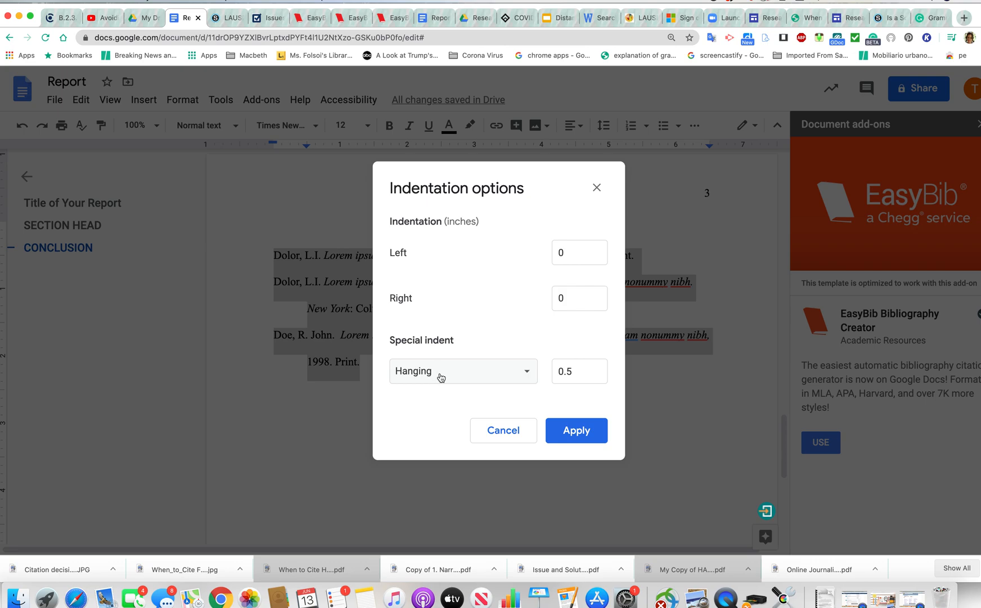
left_click(527, 372)
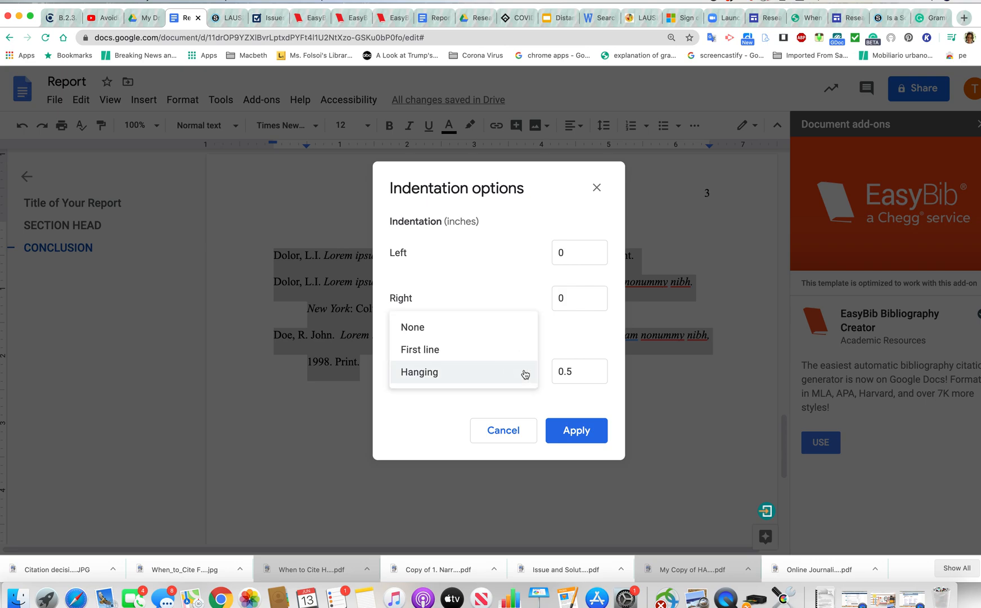
left_click(482, 328)
left_click(572, 428)
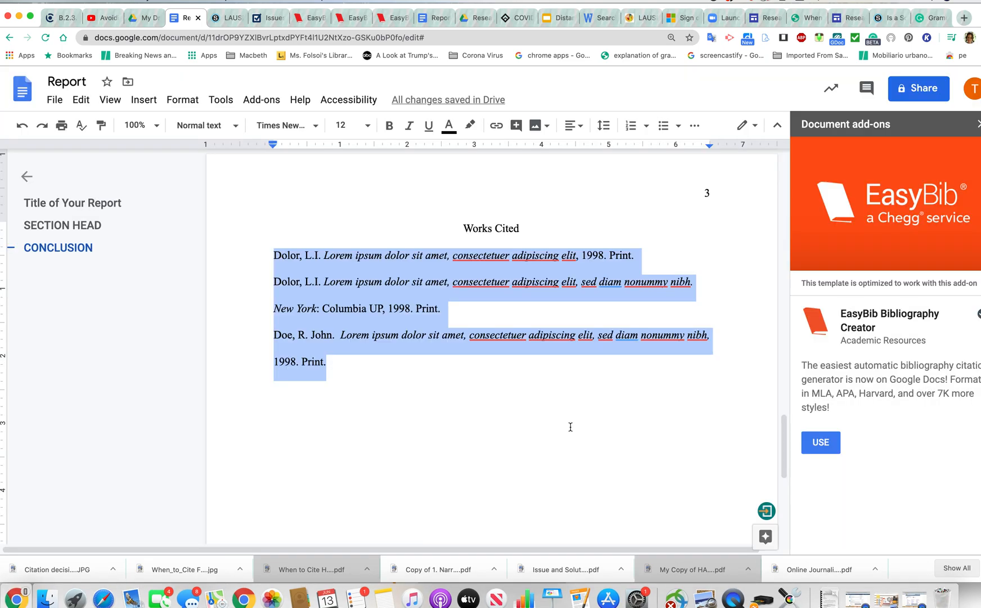
key("cmd+z")
left_click(568, 445)
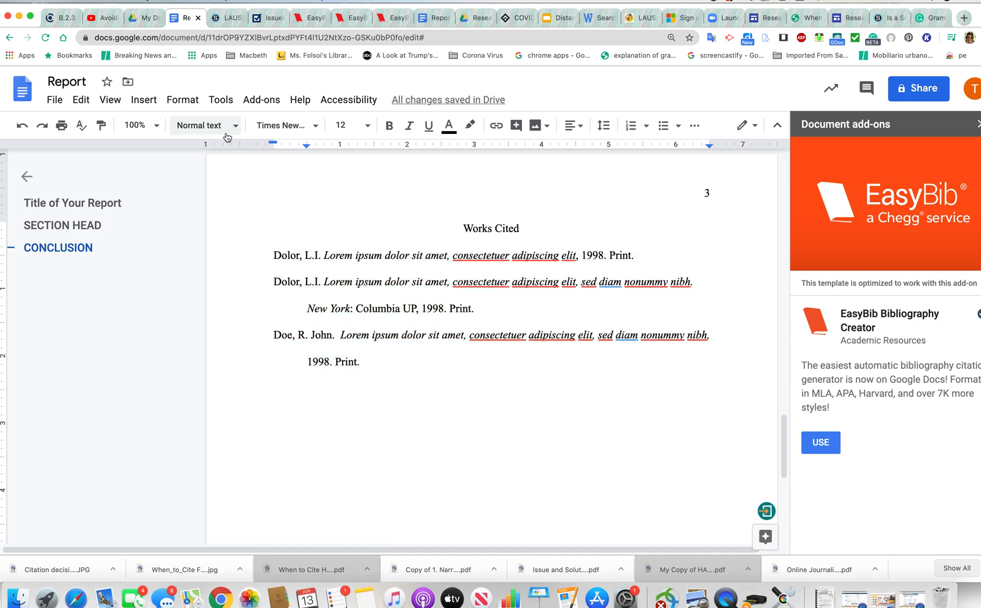
left_click(190, 101)
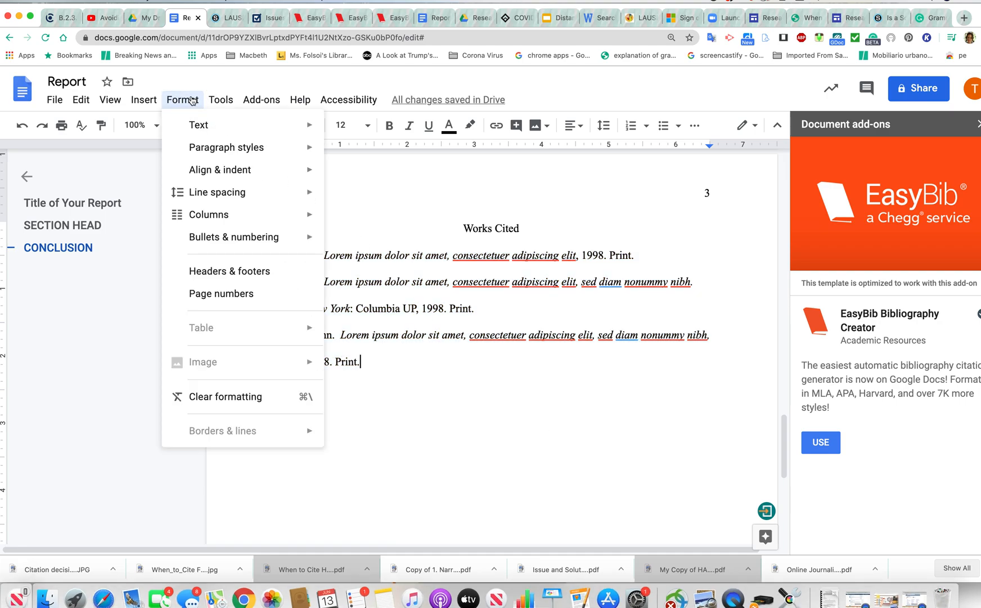
mouse_move(223, 170)
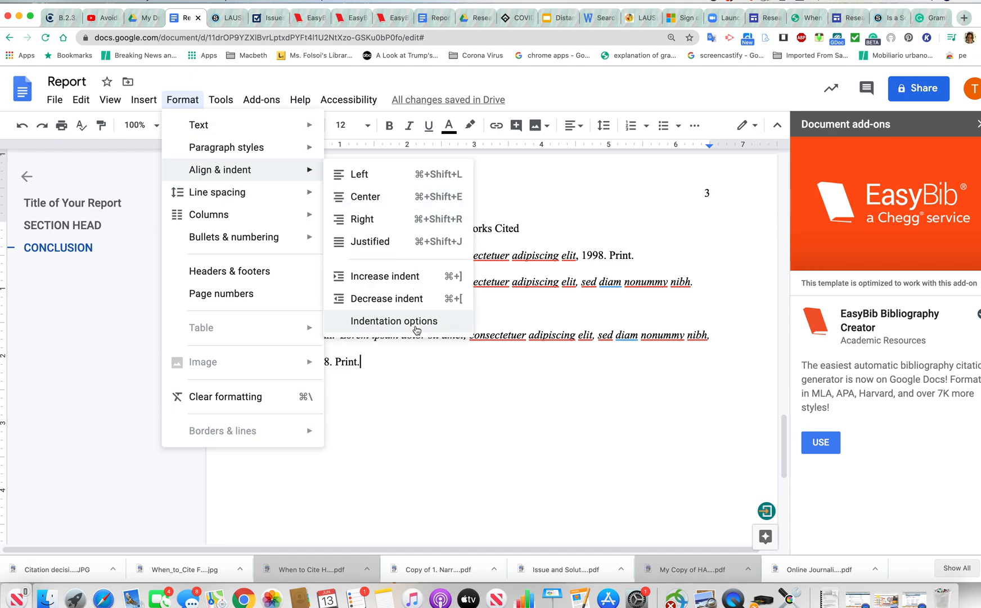
left_click(416, 329)
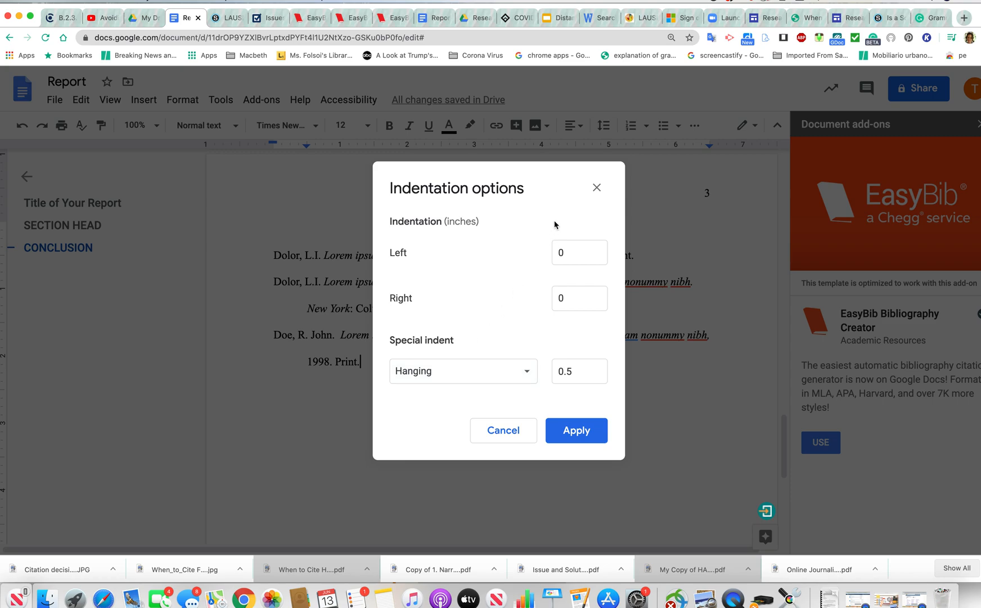
left_click(597, 187)
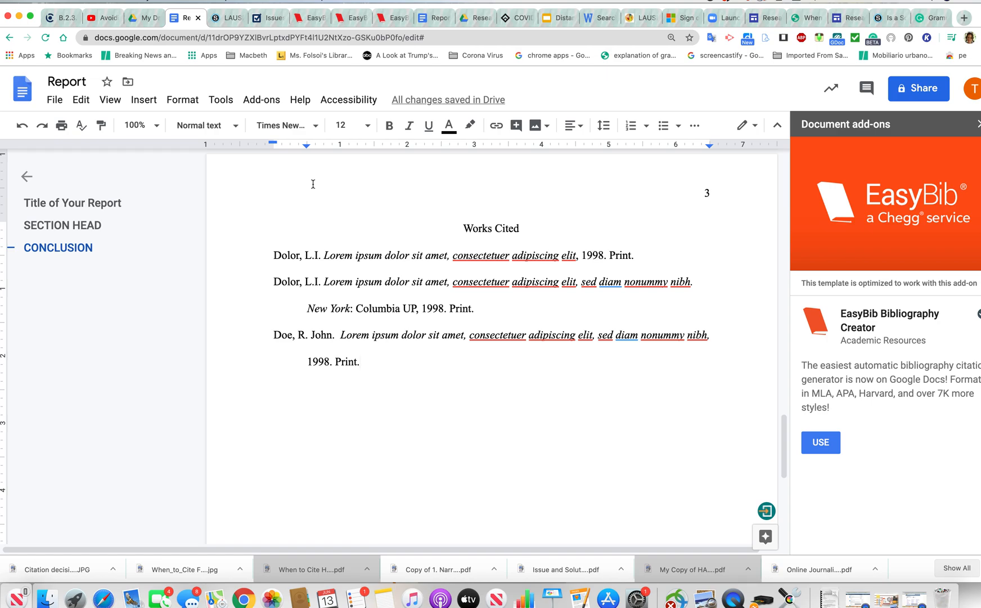
Open EasyBib Bibliography Creator's Manage Bibliography panel from the Add-ons menu
left_click(263, 99)
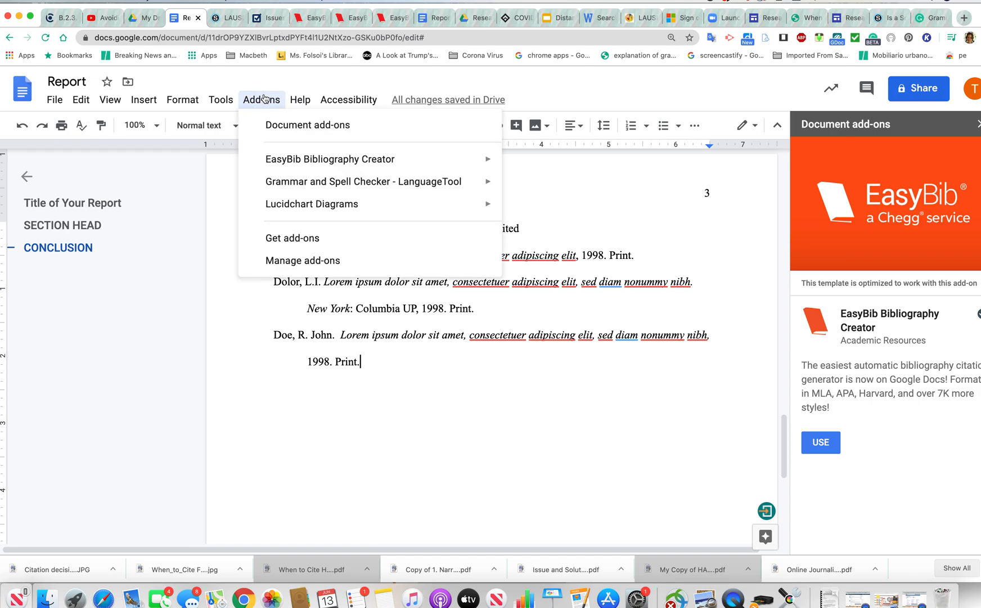
mouse_move(292, 165)
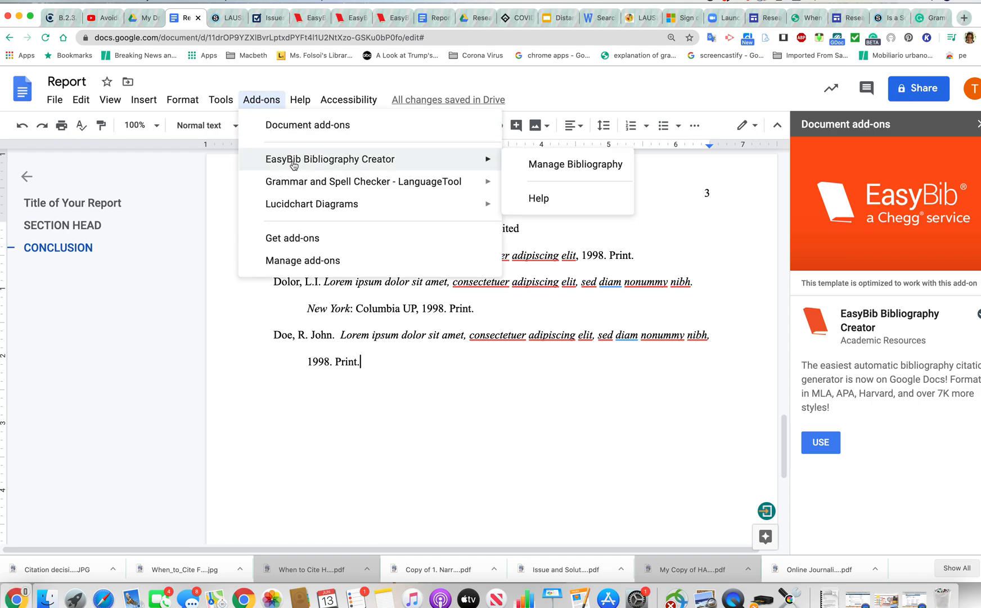
left_click(536, 165)
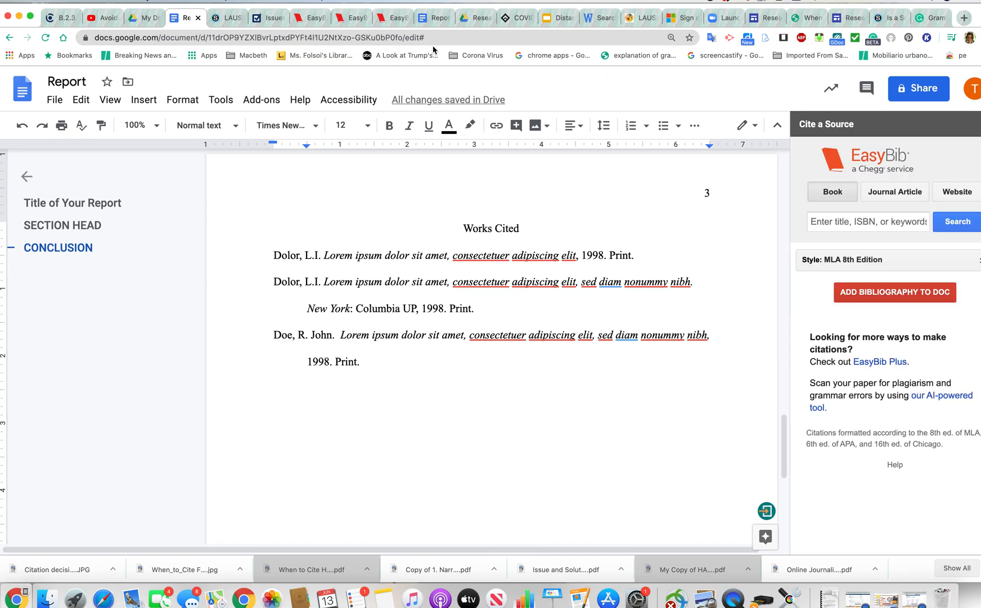
View the Arizona COVID-19 reopening article, then return to the Report document
left_click(519, 22)
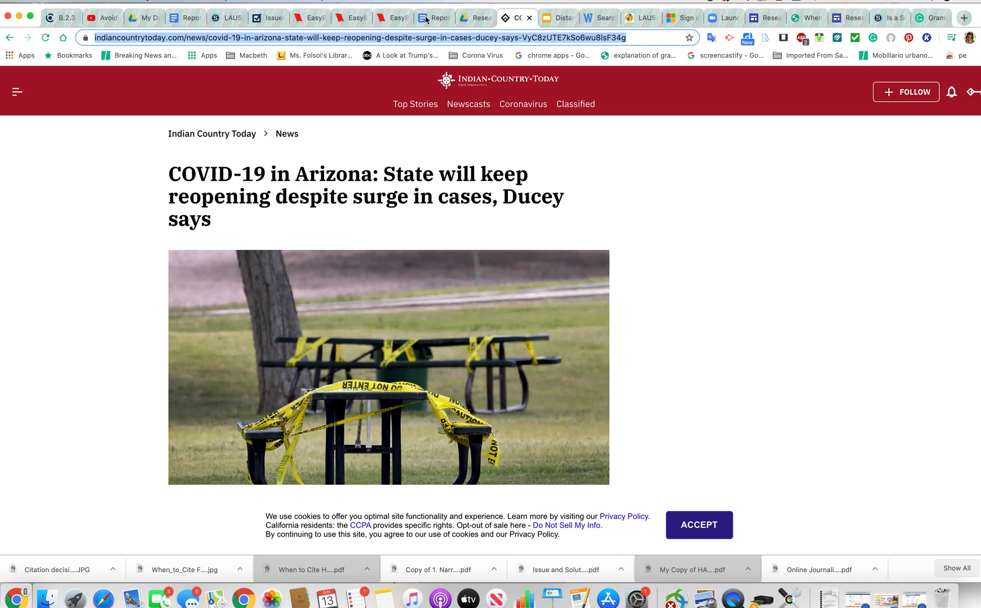
left_click(161, 55)
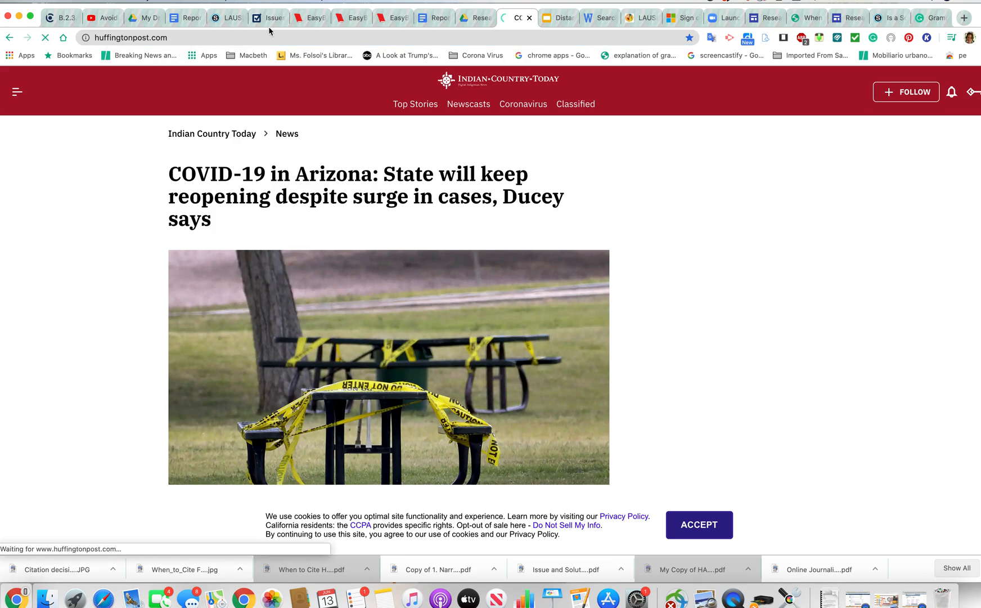
left_click(437, 19)
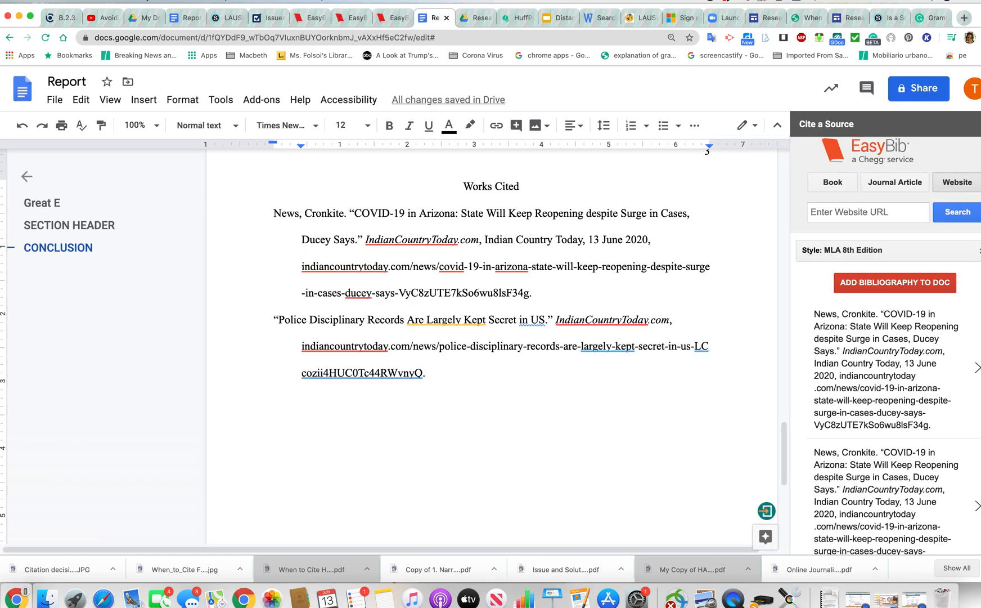
In EasyBib on the other Report, paste the Indian Country Today article URL and search it
left_click(169, 22)
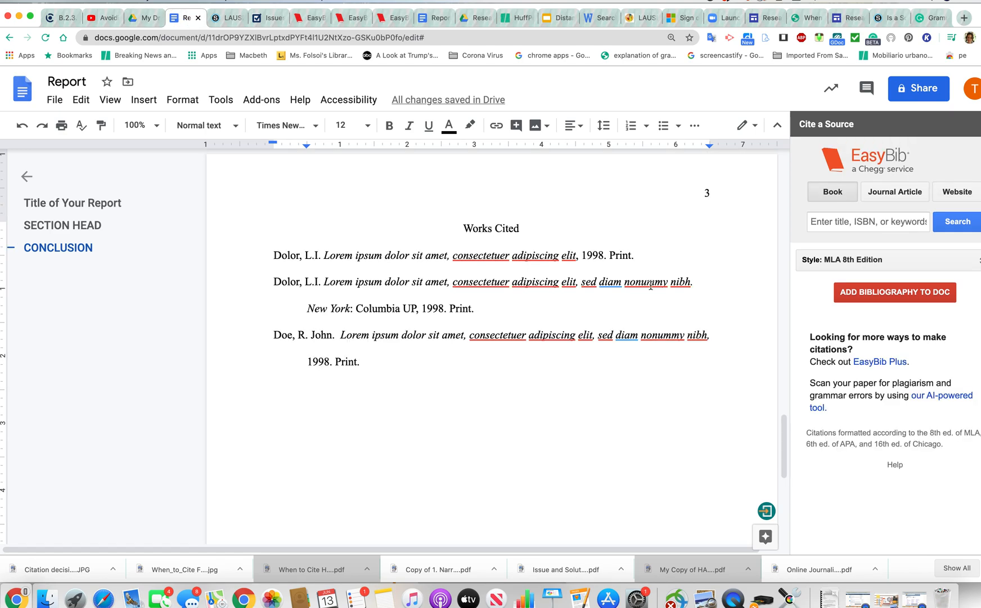
left_click(963, 193)
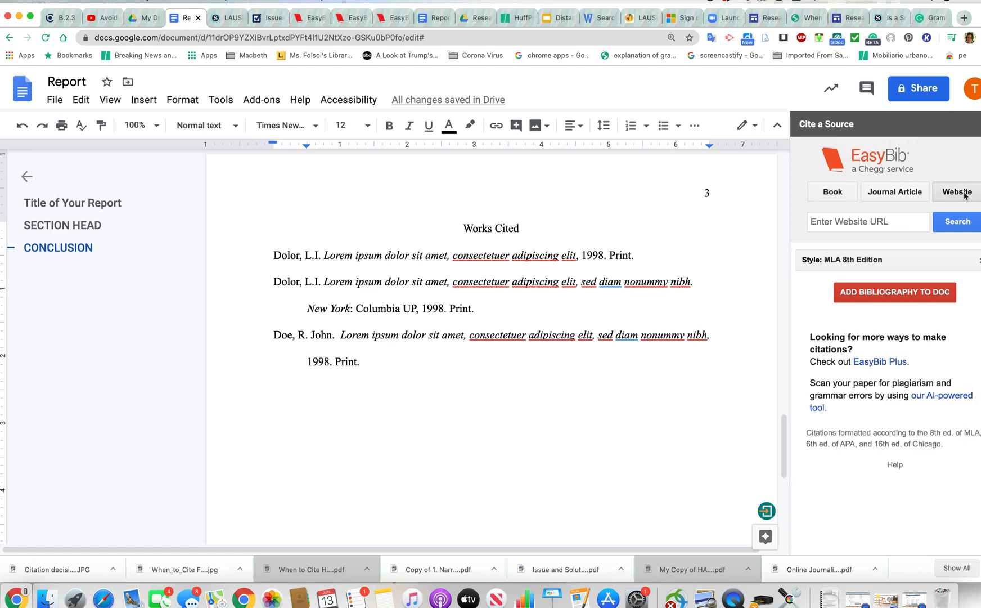
left_click(834, 194)
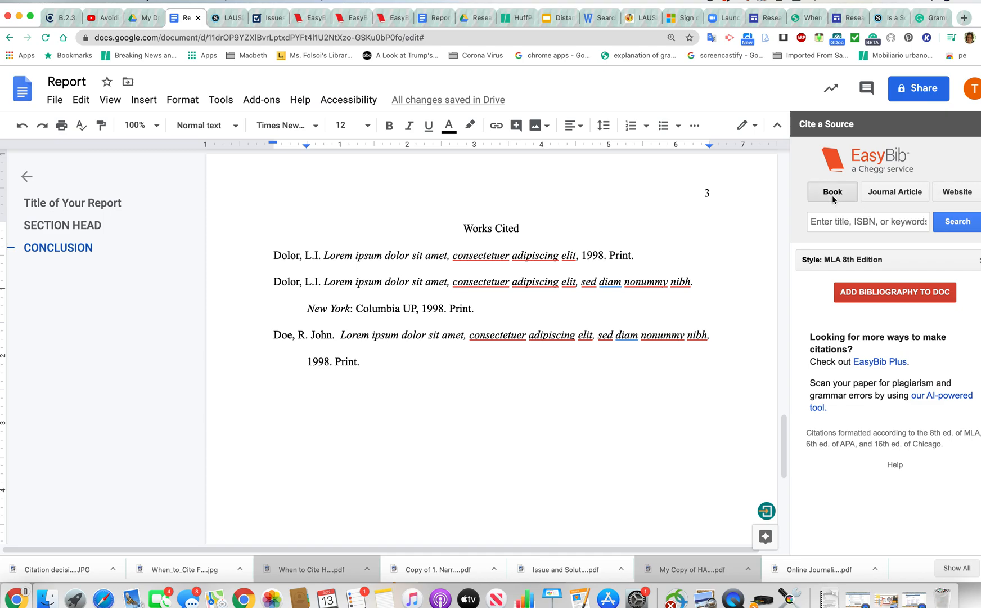
left_click(832, 224)
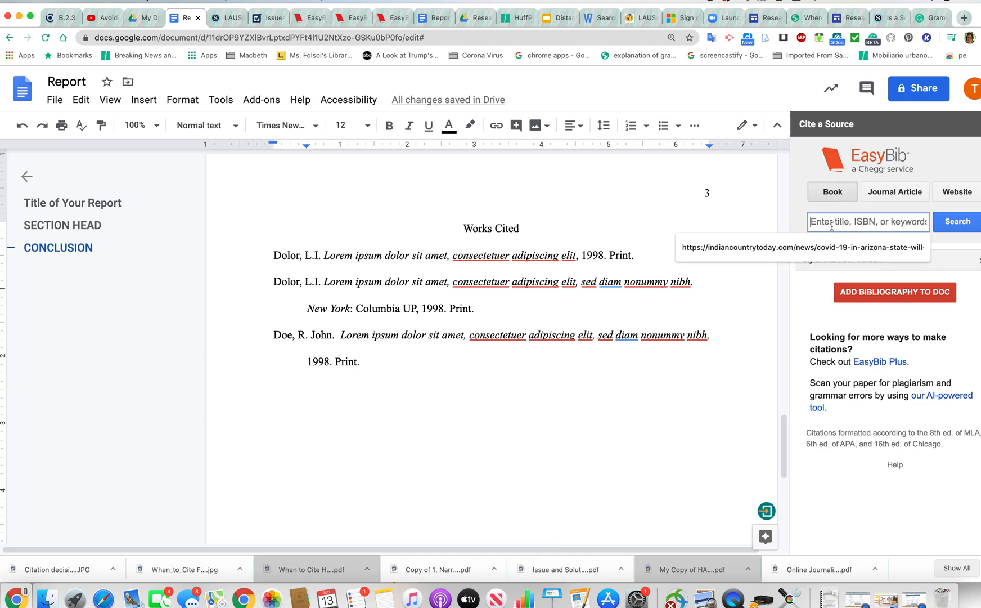
key("super+v")
left_click(958, 222)
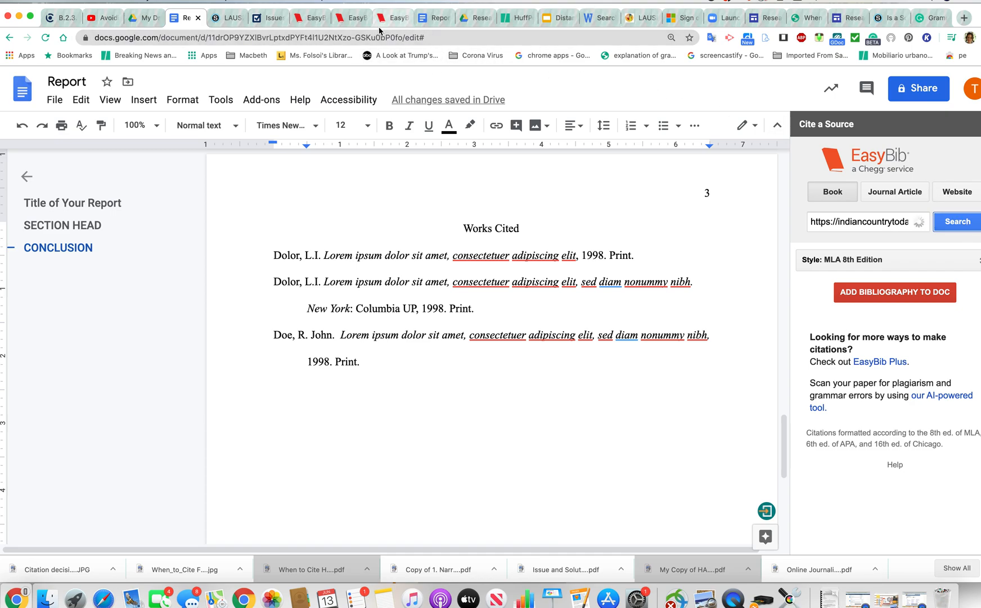
Insert the EasyBib bibliography into the Report with the EasyBib citations
left_click(435, 19)
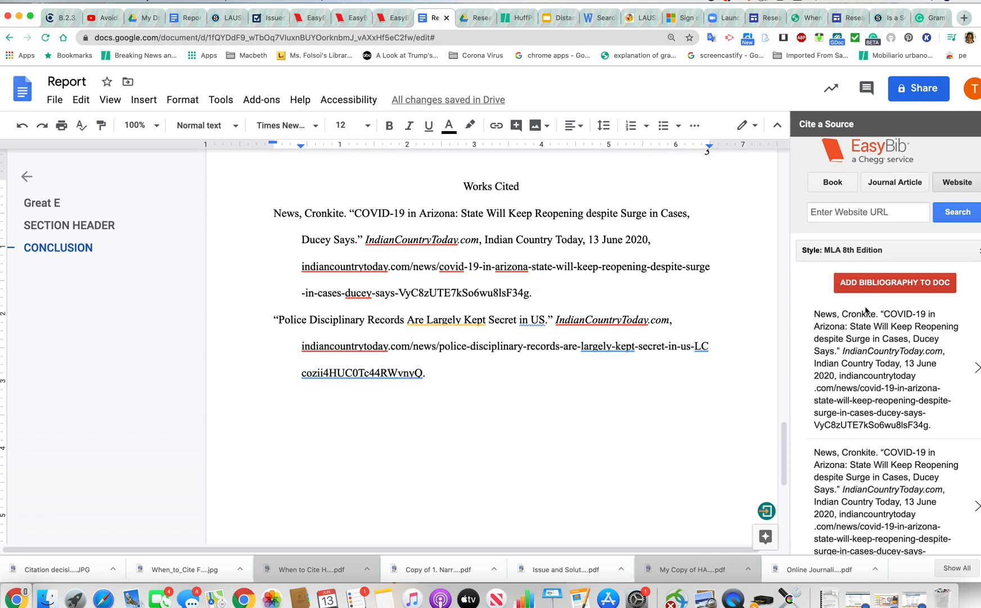
scroll(886, 447, "down", 5)
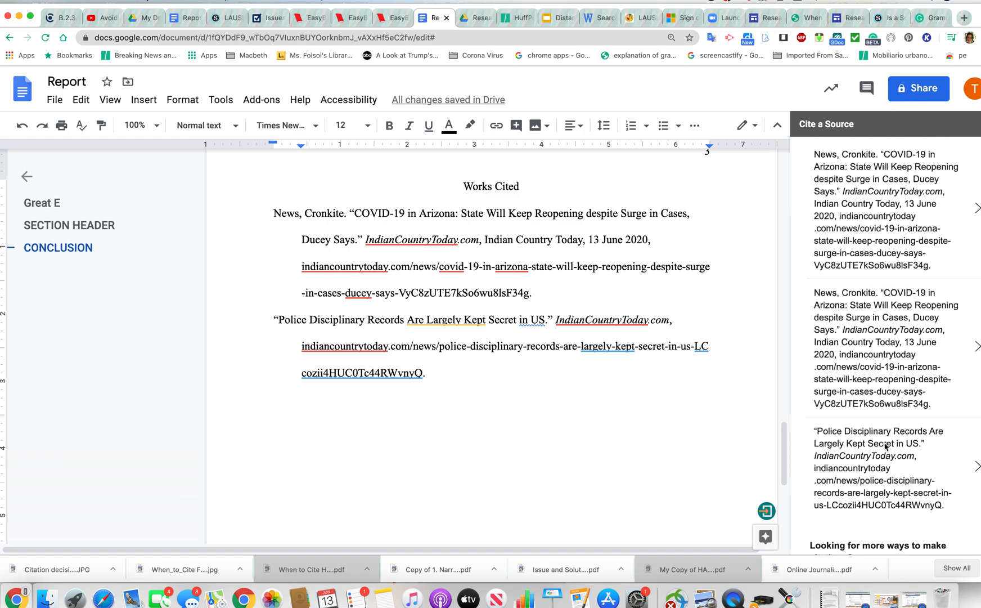
scroll(885, 446, "up", 10)
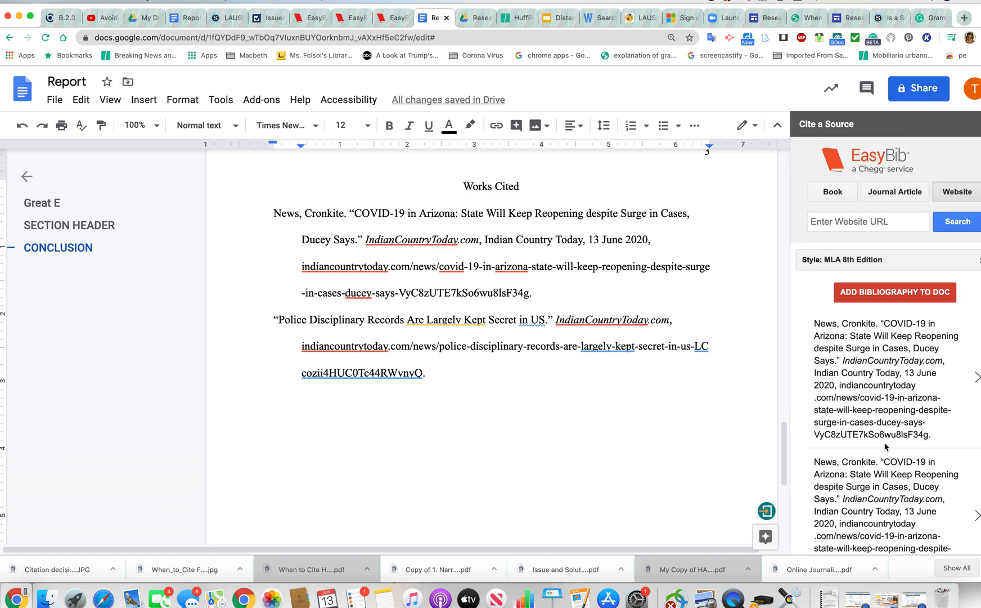
left_click(897, 292)
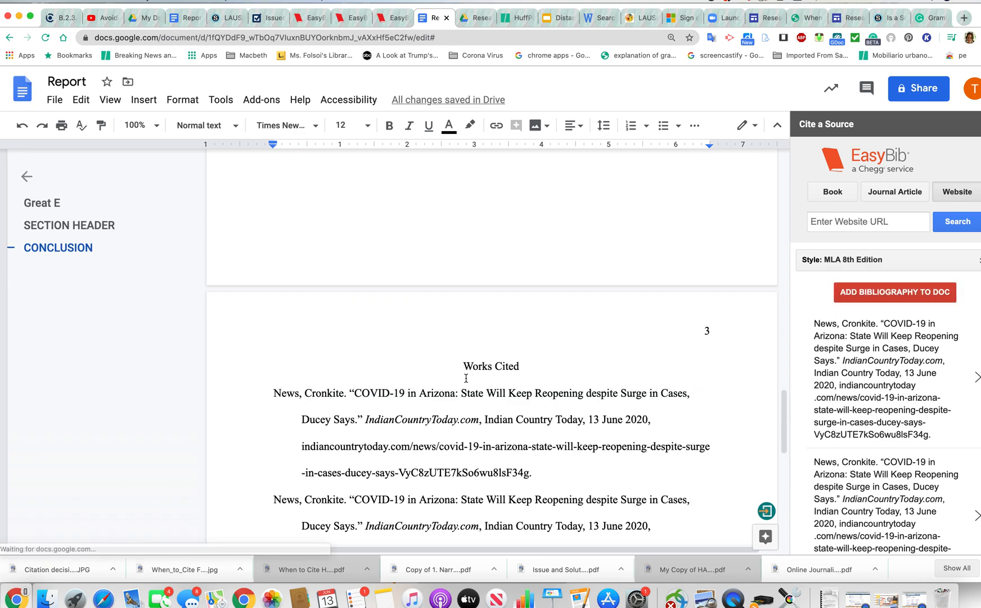
Delete the duplicated Arizona COVID-19 entry from Works Cited
scroll(438, 344, "down", 4)
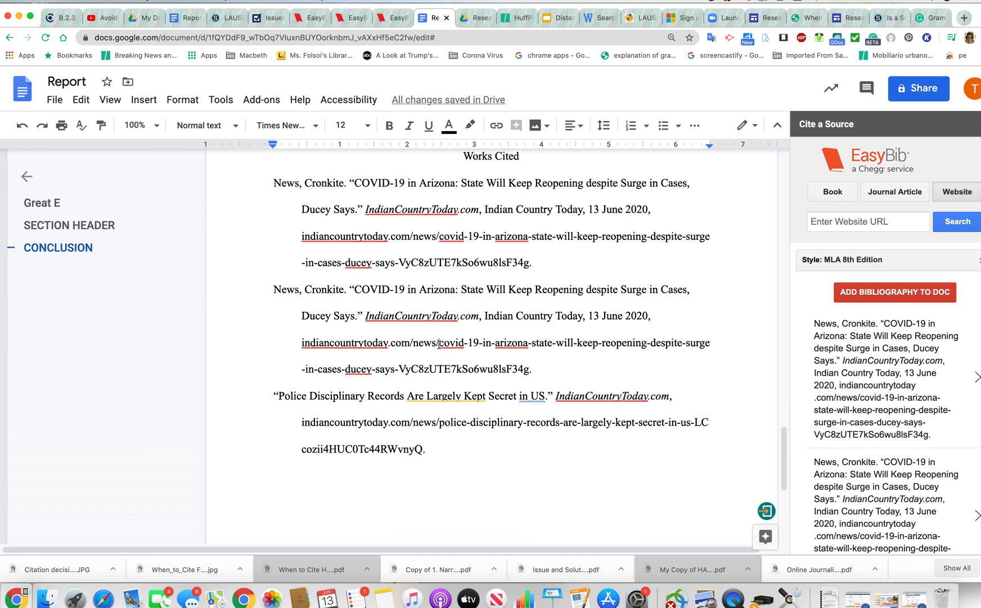
scroll(439, 344, "up", 1)
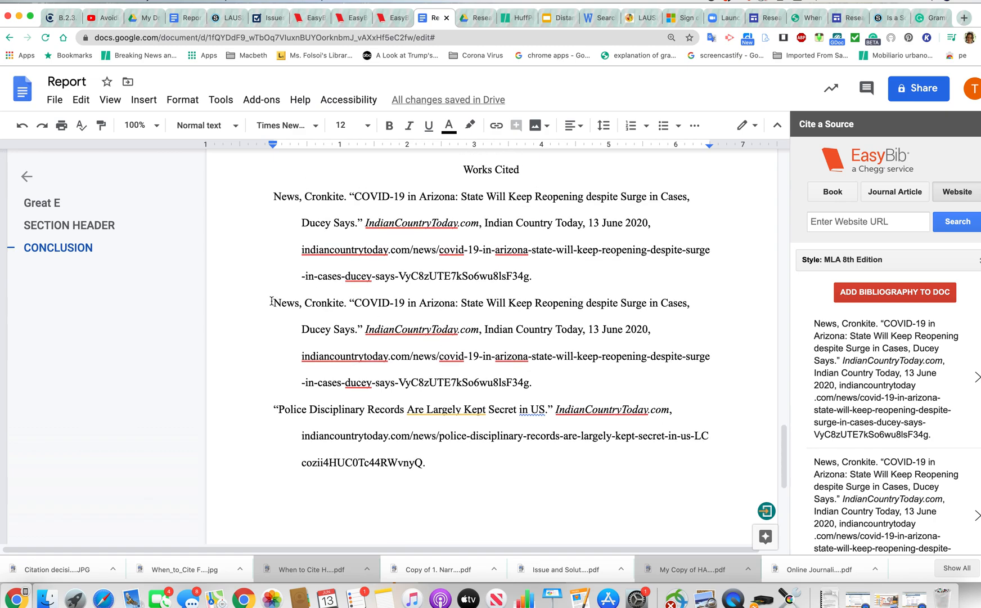
left_click_drag(272, 301, 564, 377)
key("BackSpace")
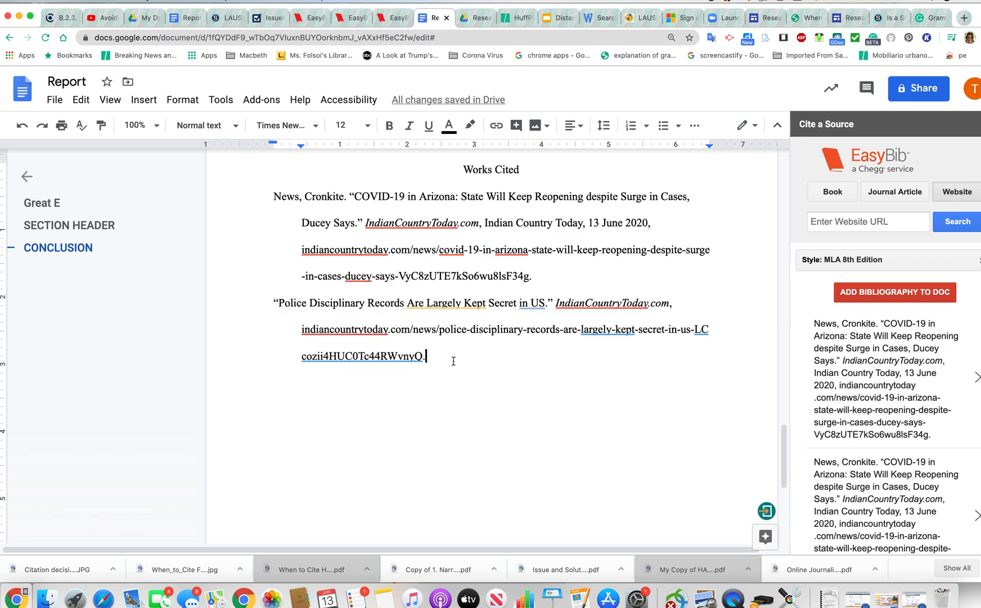
left_click(268, 19)
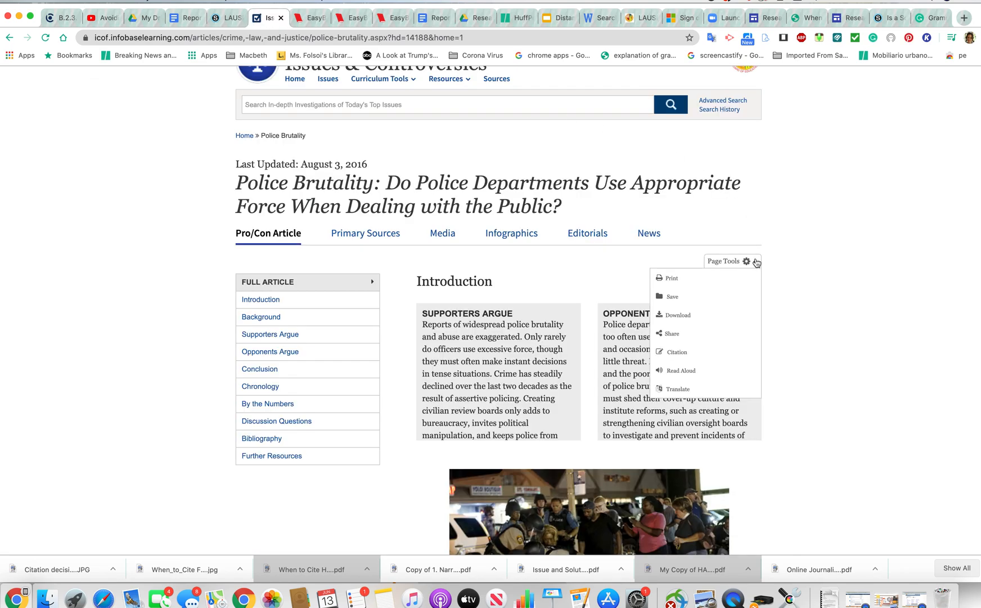
Copy the Police Brutality article's MLA citation from Page Tools > Citation and return to the Report
left_click(754, 262)
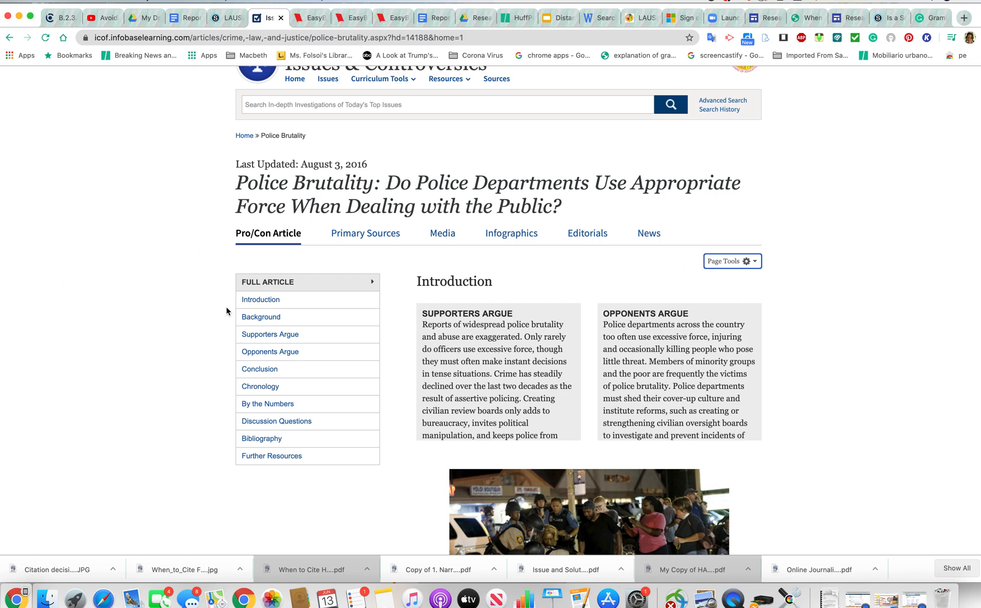
left_click(756, 262)
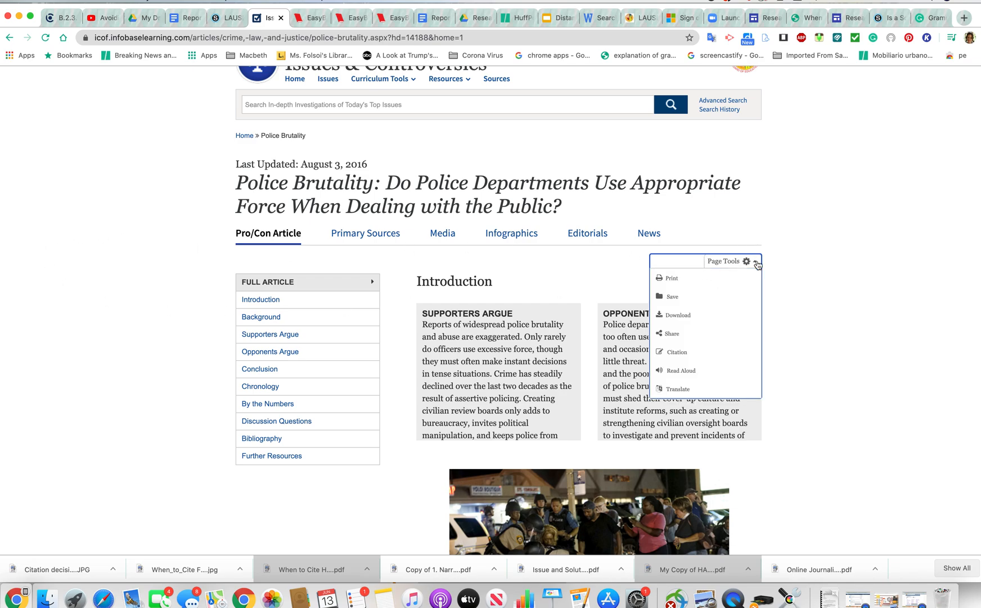
left_click(682, 355)
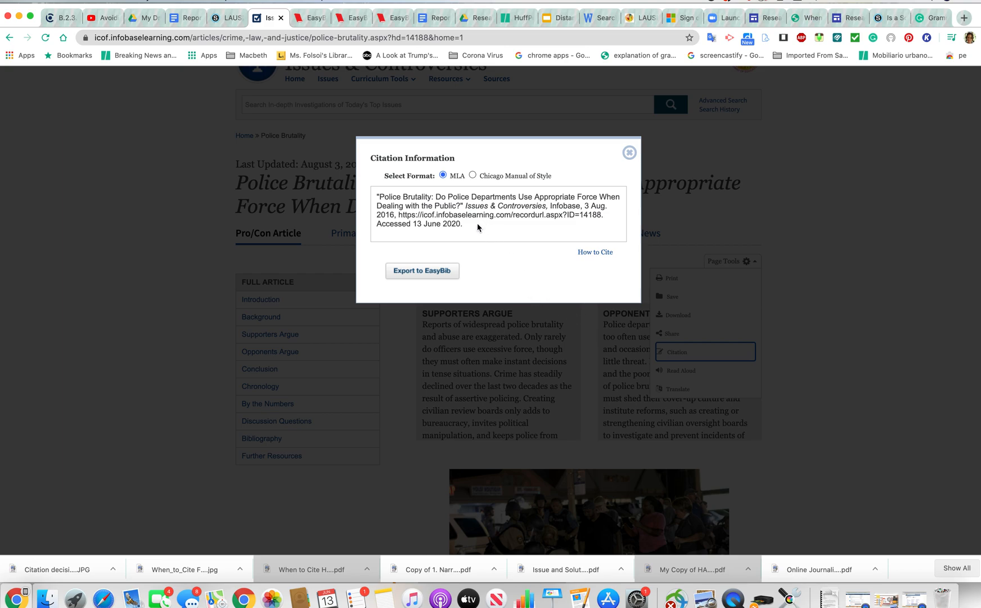
left_click_drag(462, 223, 380, 182)
key("super+c")
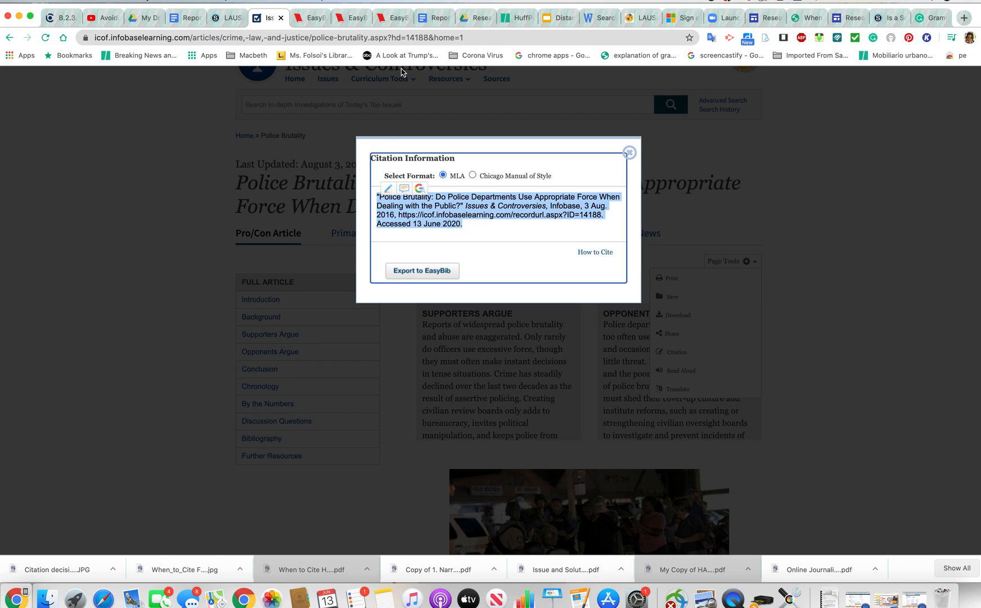
left_click(436, 17)
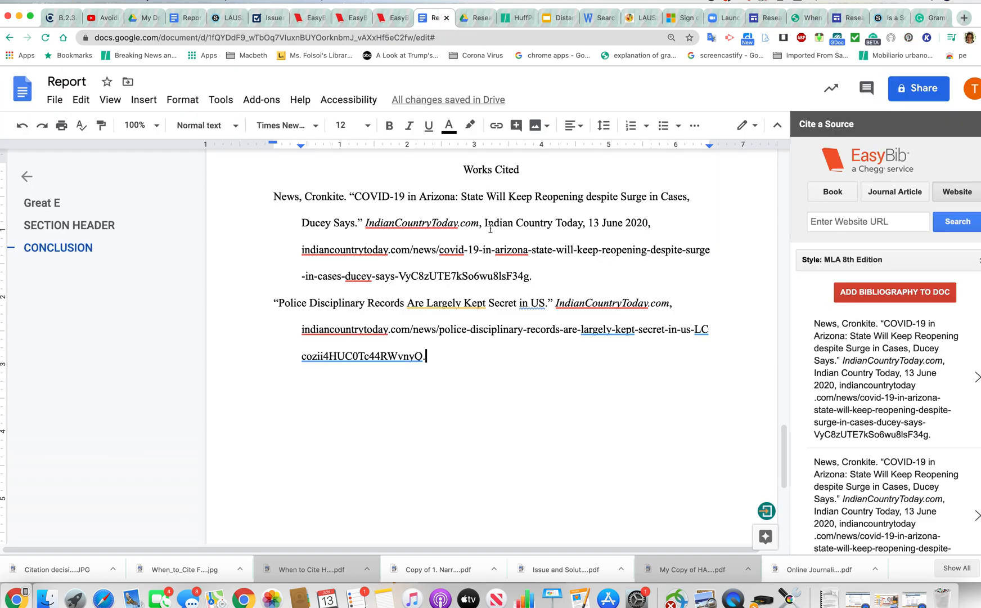
Paste the Police Brutality citation into Works Cited as its own separate entry
key("Return")
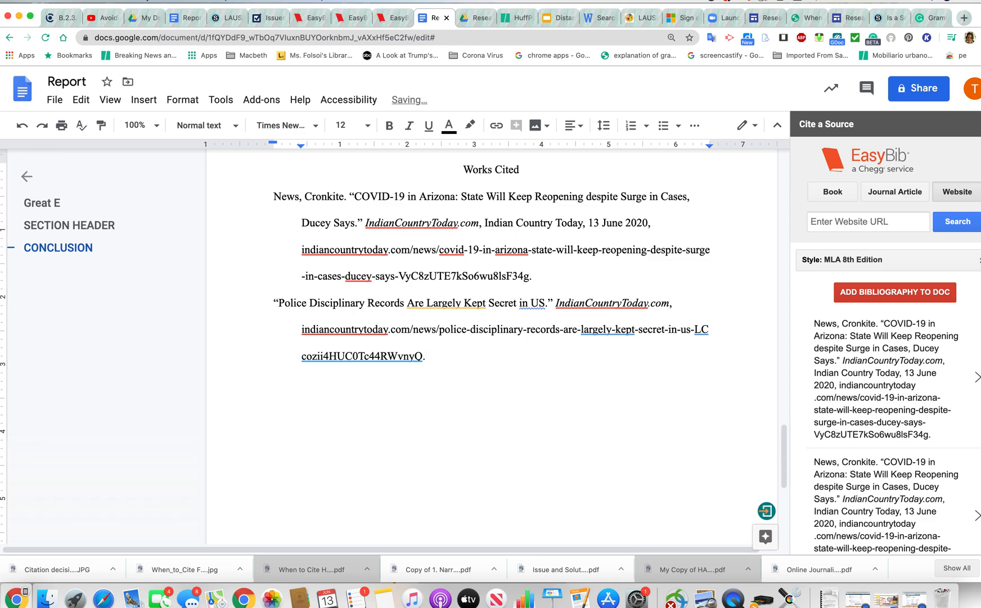
key("super+v")
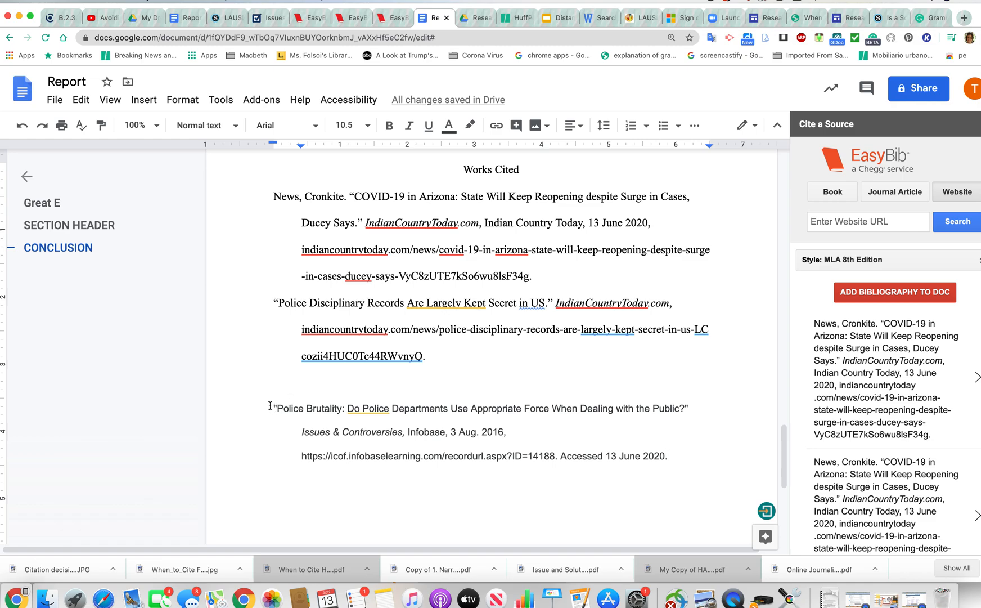
key("BackSpace")
key("BackSpace")
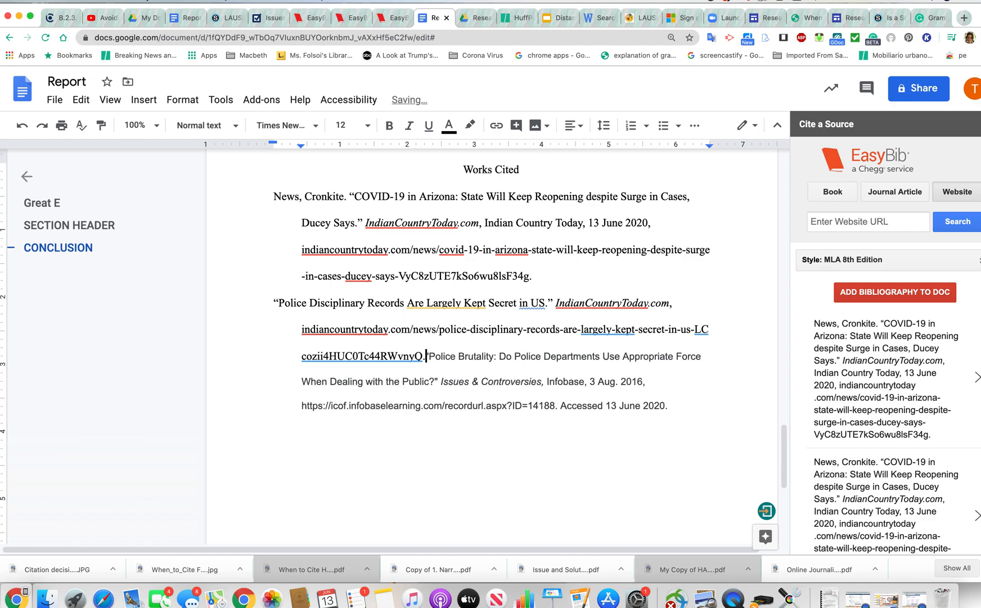
key("Return")
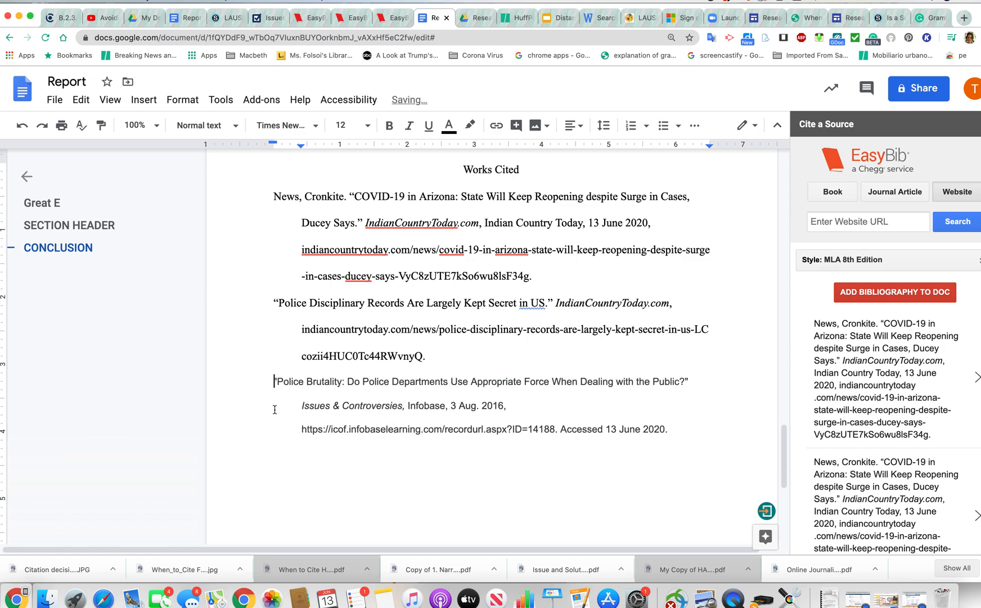
left_click_drag(274, 370, 427, 435)
left_click(524, 434)
Format the Police Brutality citation in Times New Roman, size 12
left_click_drag(676, 429, 273, 383)
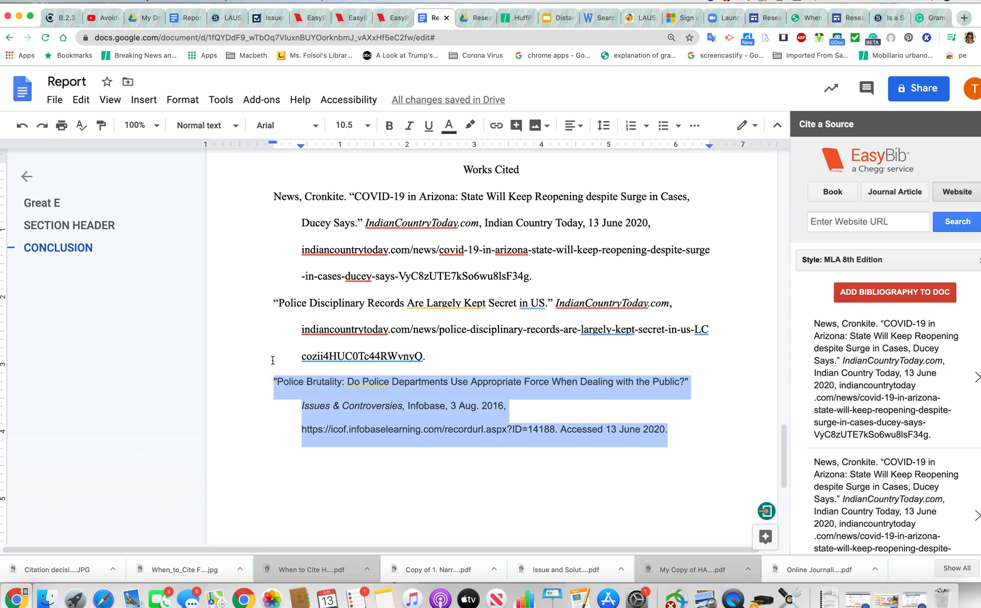
left_click(316, 126)
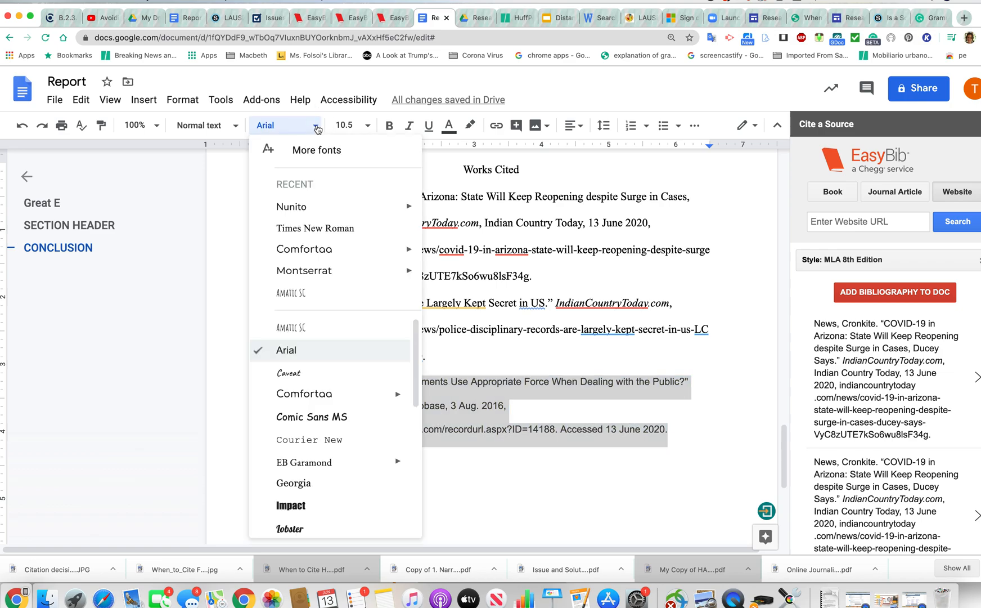
left_click(327, 228)
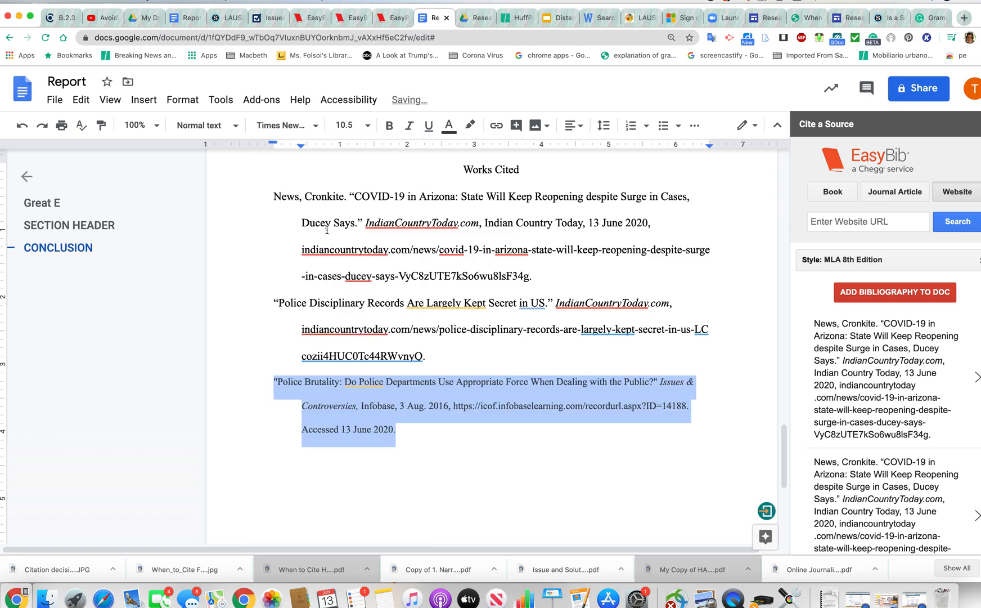
left_click(367, 126)
left_click(347, 240)
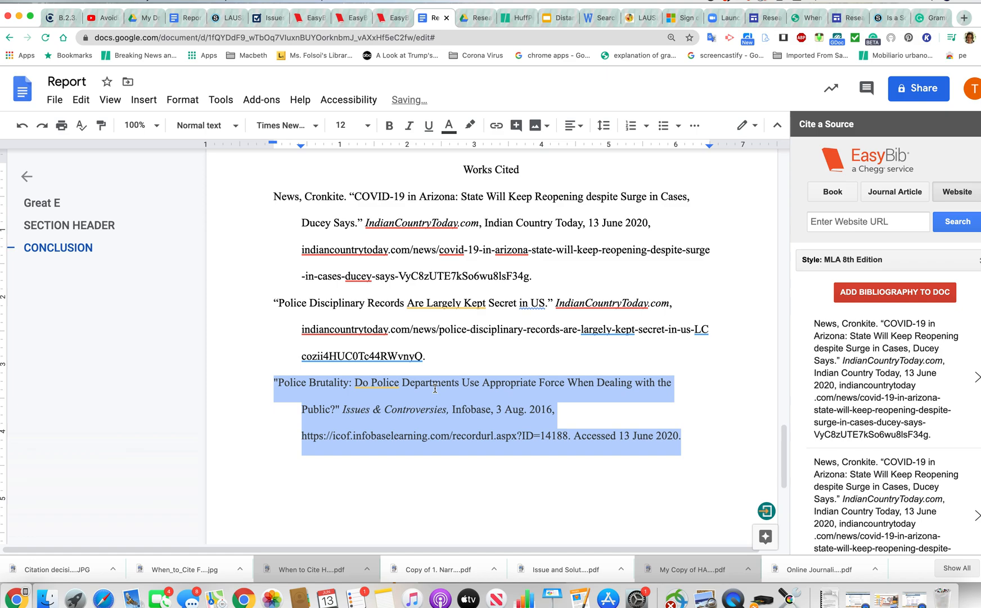
left_click(451, 423)
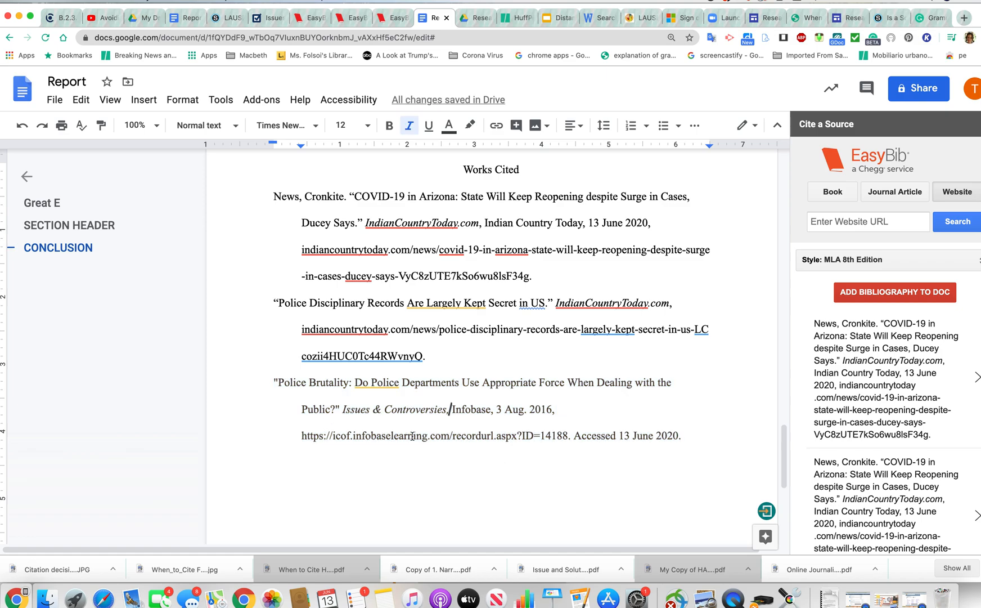
Cut the Police Brutality citation and paste it after the first Indian Country Today entry
key("Down")
left_click_drag(272, 381, 756, 439)
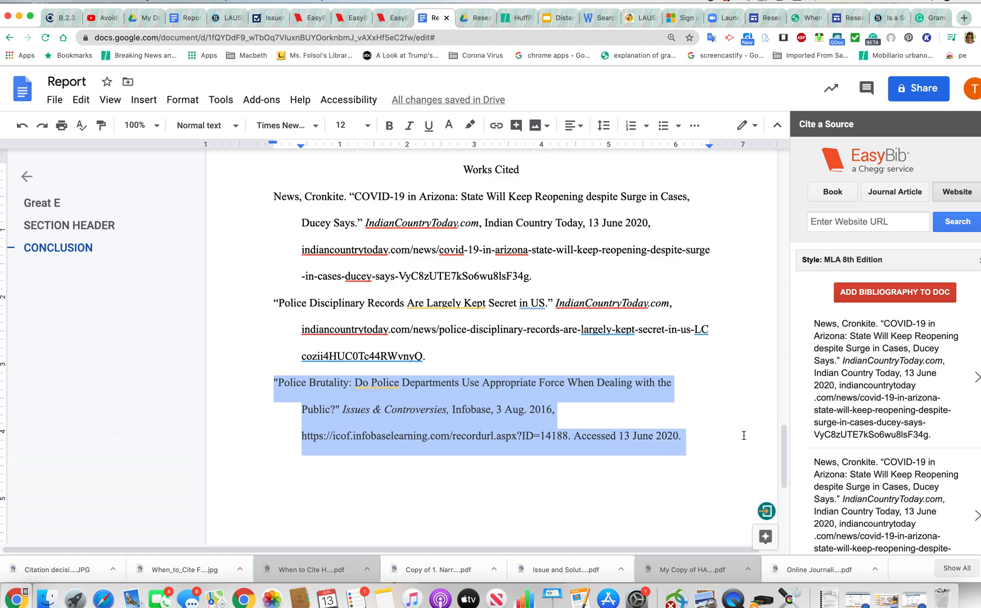
key("BackSpace")
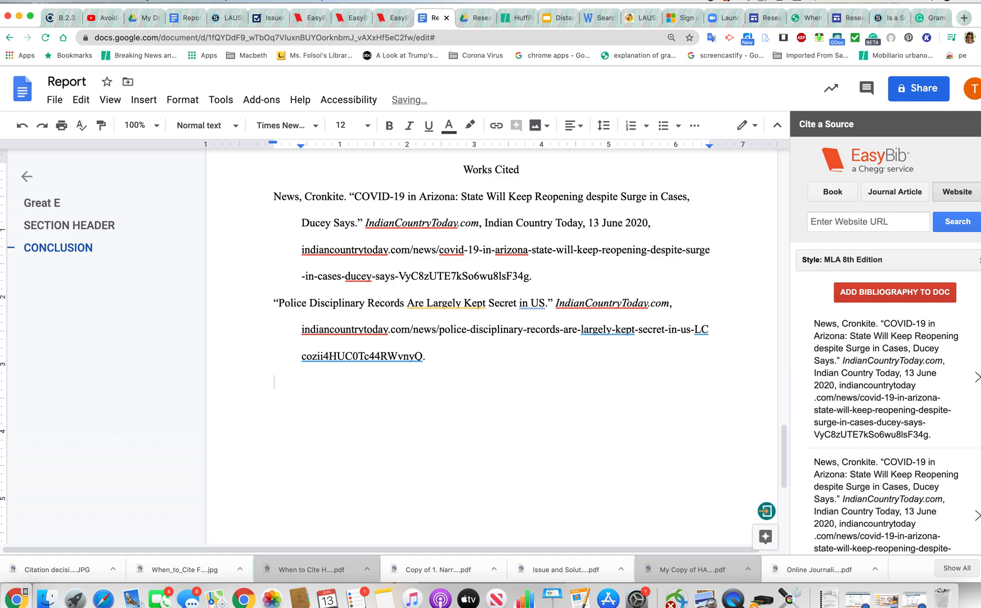
left_click(577, 282)
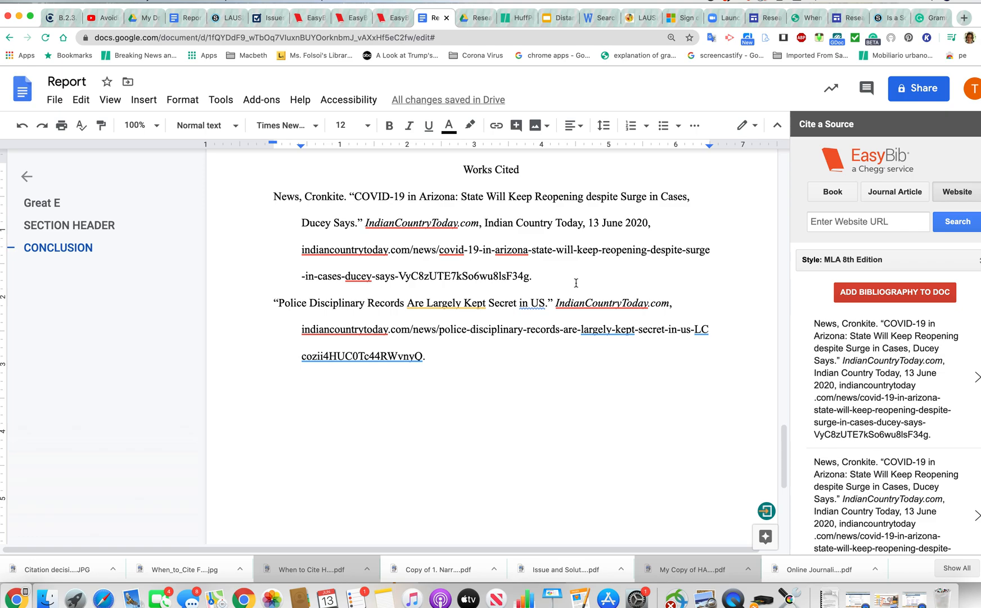
key("super+z")
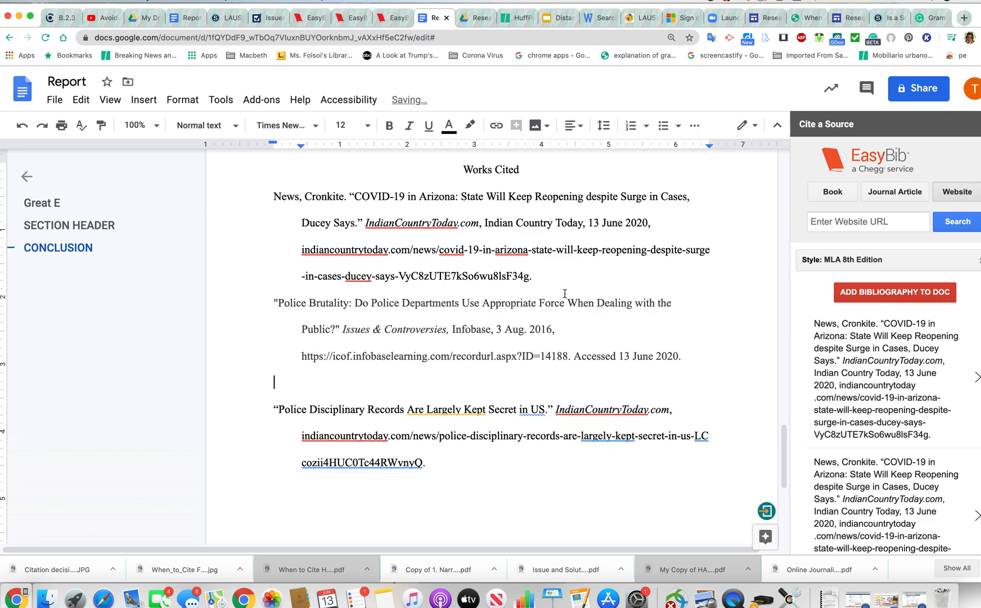
End the moved citation with a period and delete the blank line below it
key("BackSpace")
key("BackSpace")
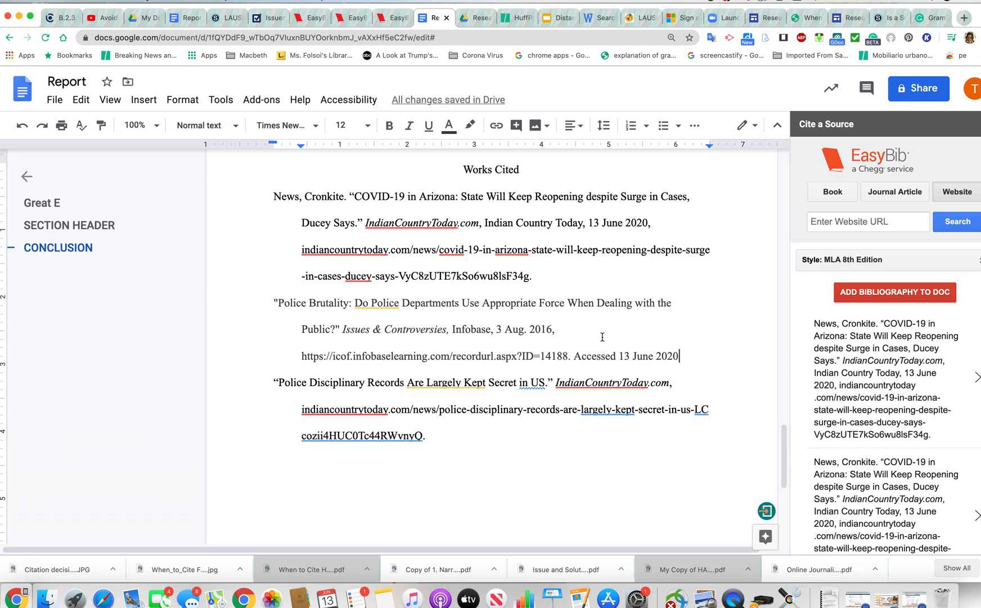
type(".")
key("Return")
key("BackSpace")
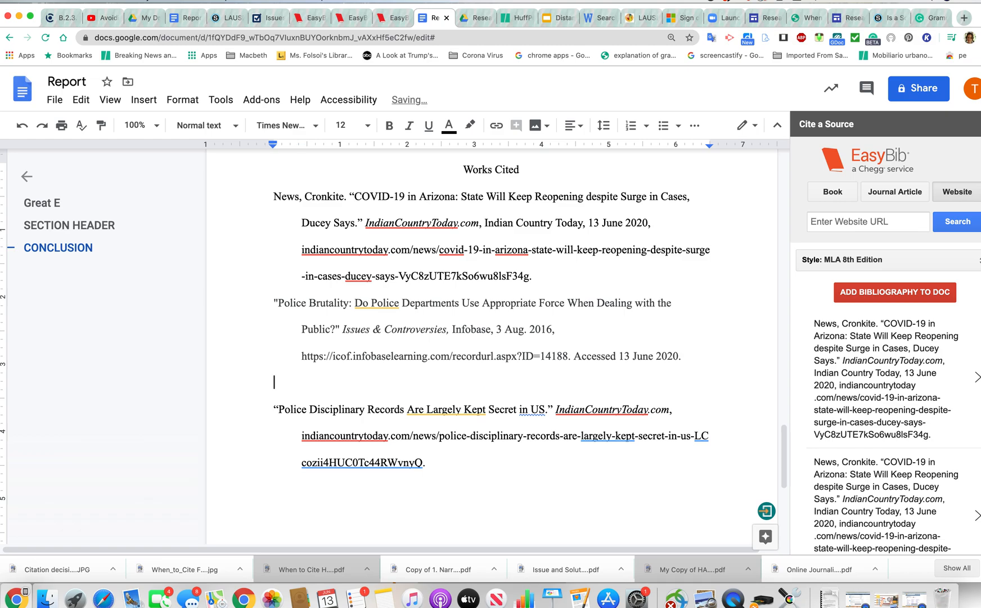
key("BackSpace")
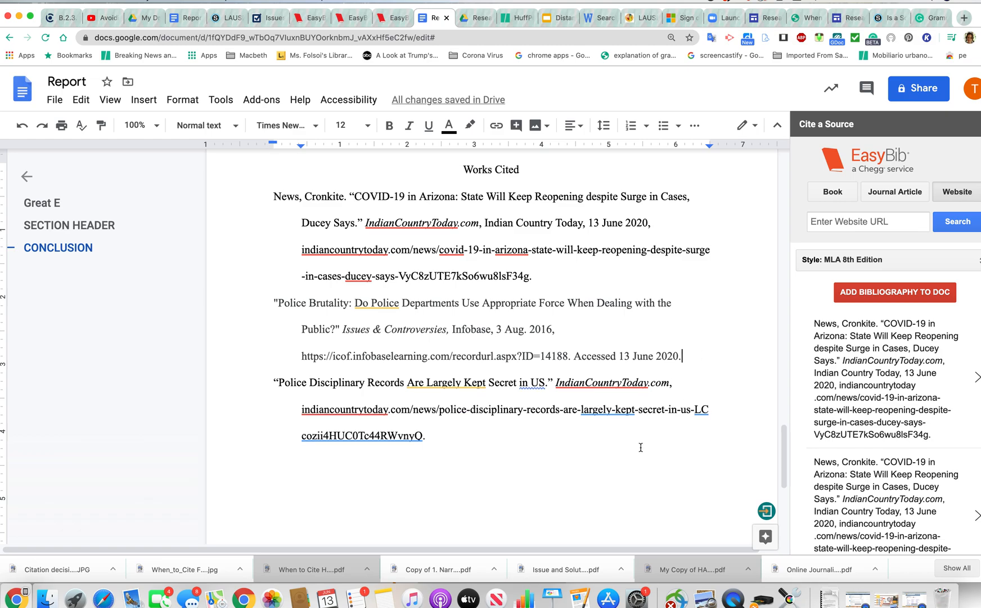
scroll(641, 447, "up", 1)
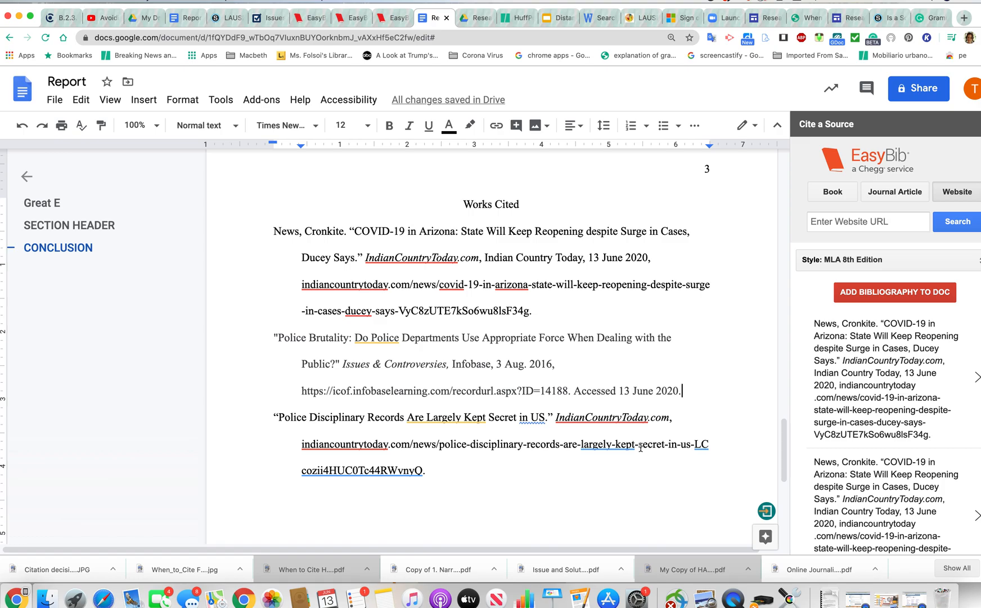
scroll(641, 447, "up", 20)
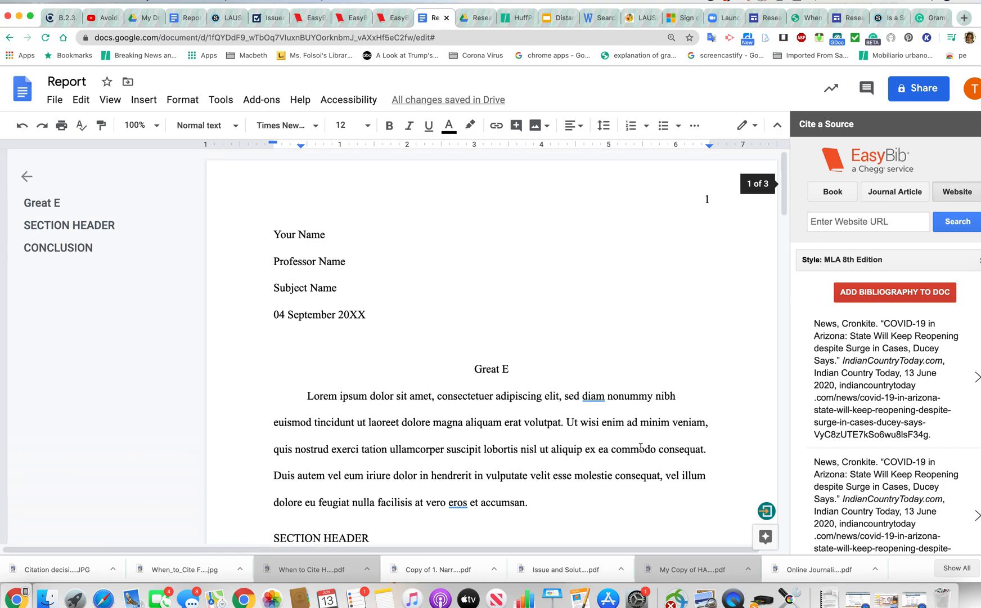